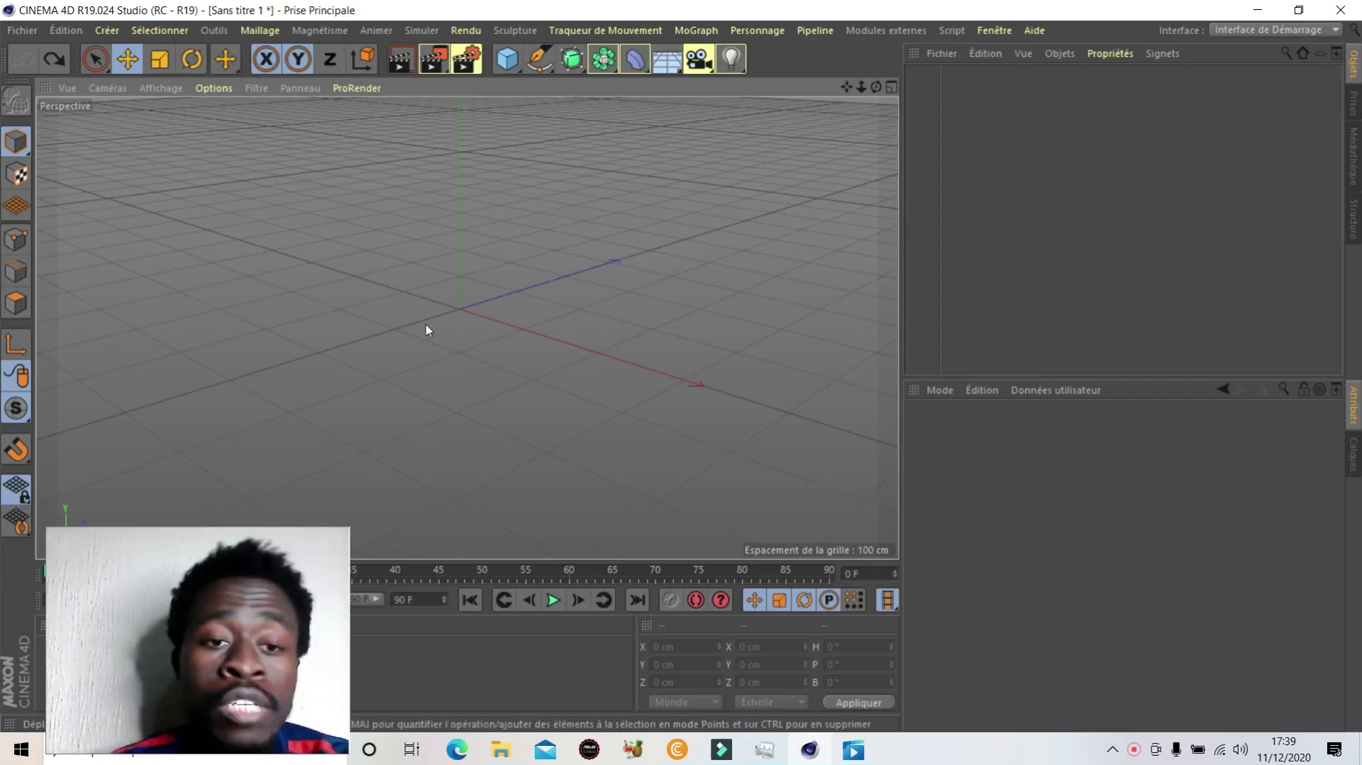
Step: Add a default 200 cm cube at the origin of the empty scene
left_click(506, 60)
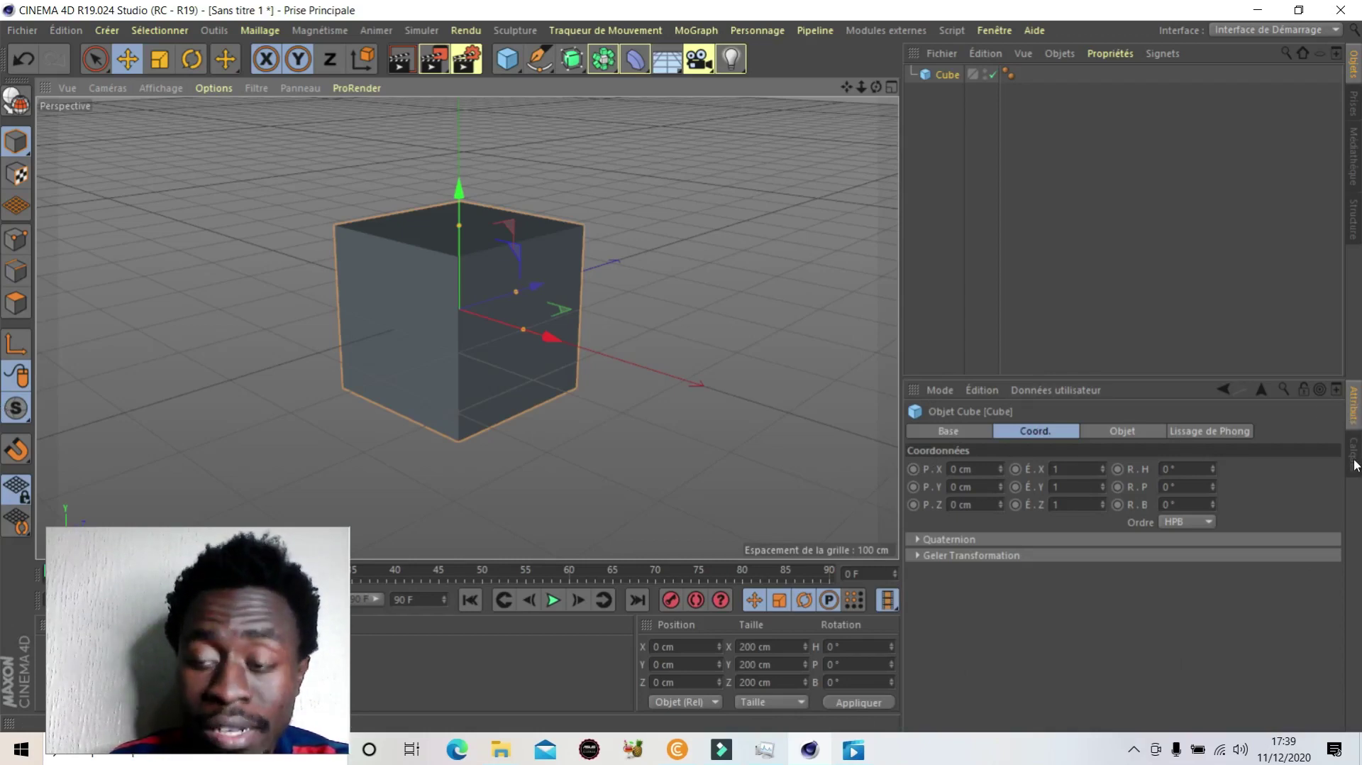
Step: Select the cube and show its Base properties, where the name reads Cube
left_click(603, 430)
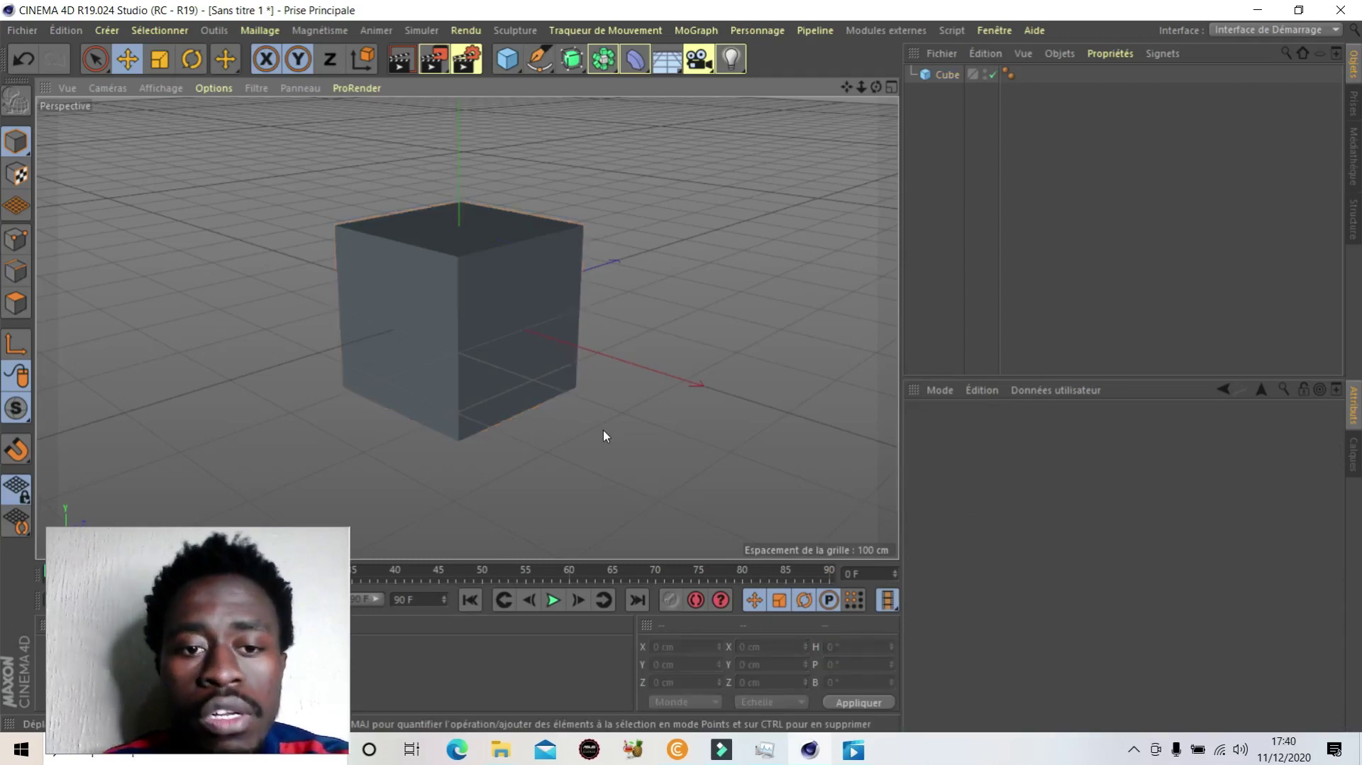
scroll(576, 428, "down", 2)
scroll(572, 433, "down", 2)
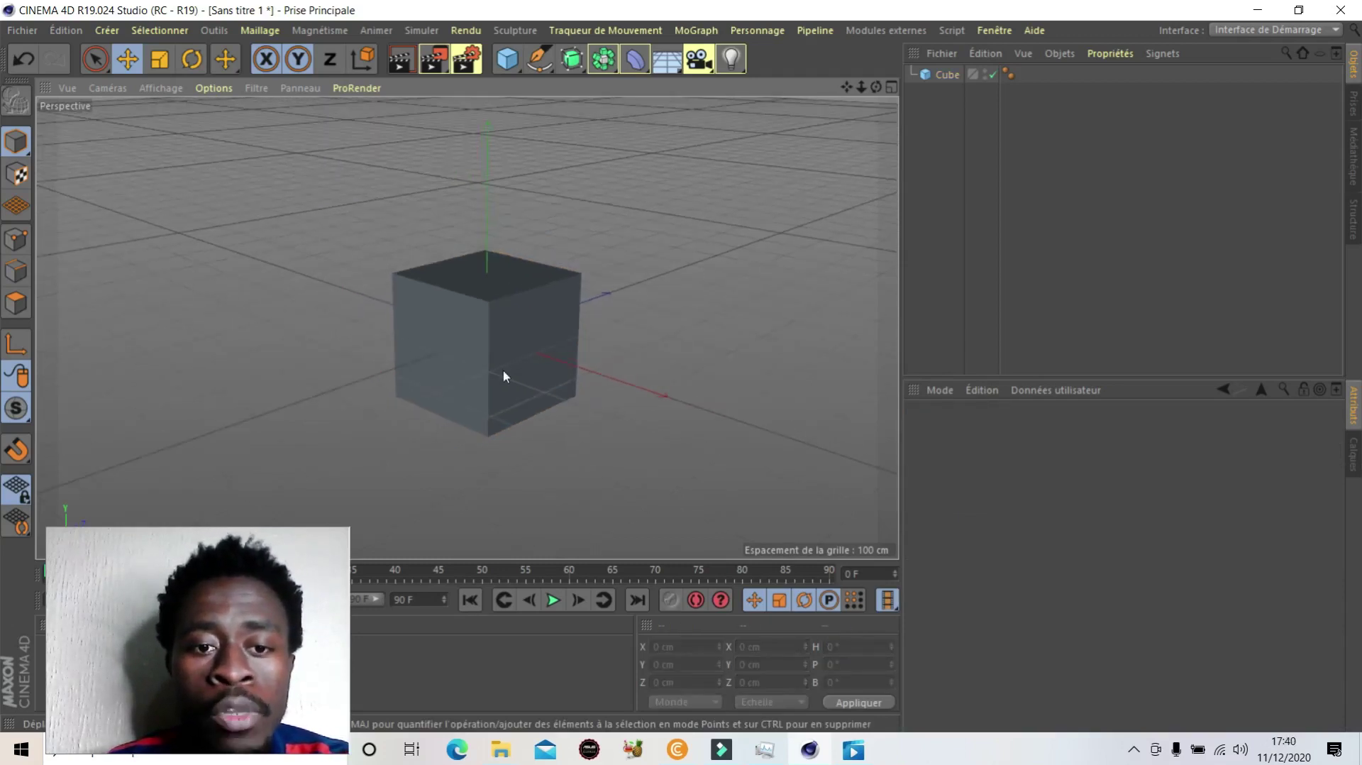
scroll(505, 376, "up", 2)
left_click(524, 359)
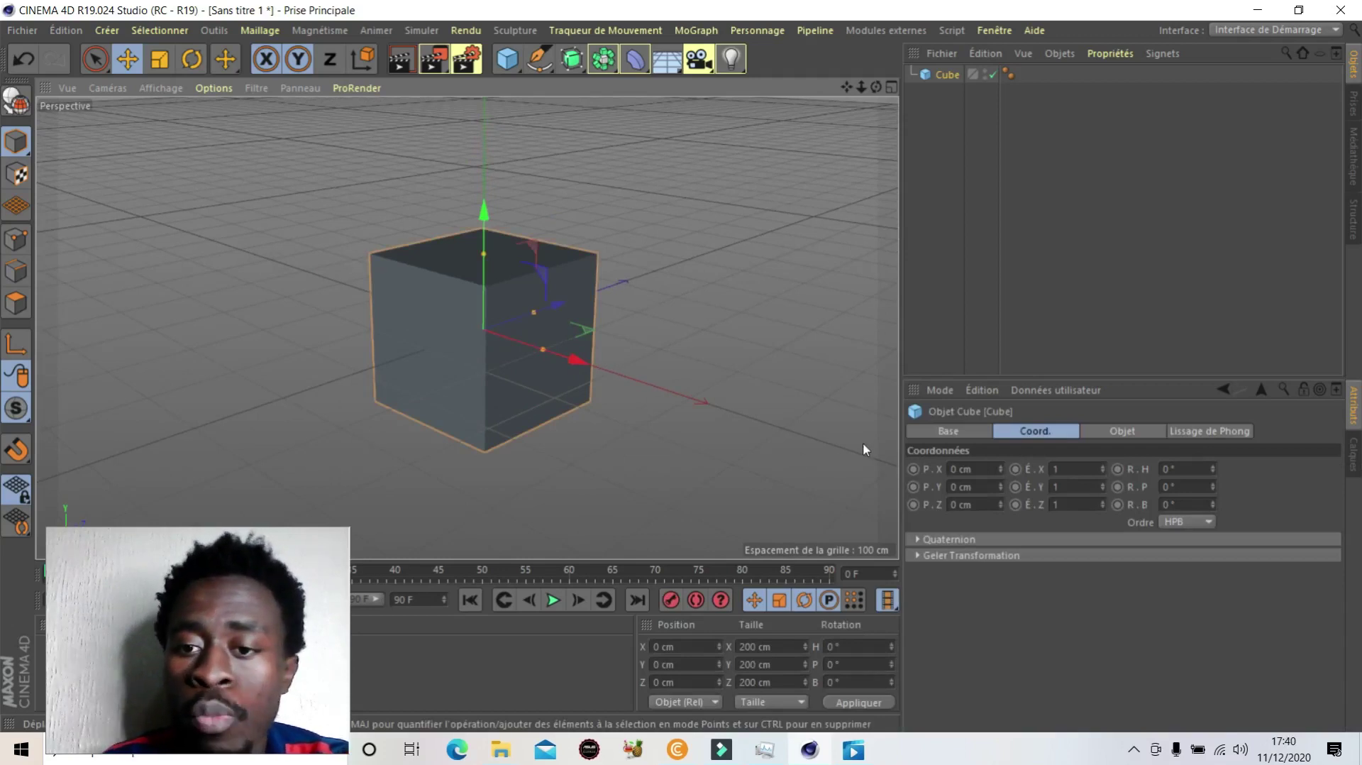
left_click(932, 431)
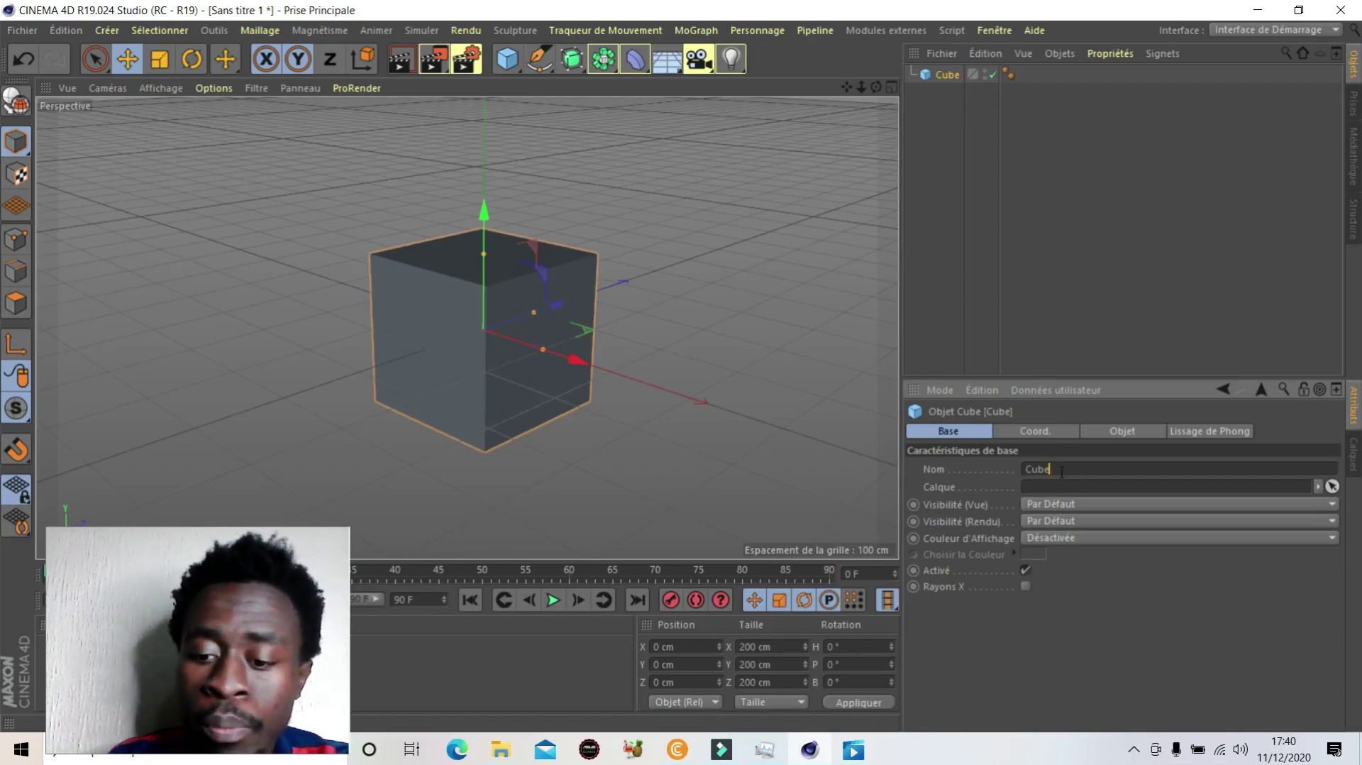
Step: Replace the cube's name with TH in the Base properties
key("BackSpace")
key("BackSpace")
key("BackSpace")
key("BackSpace")
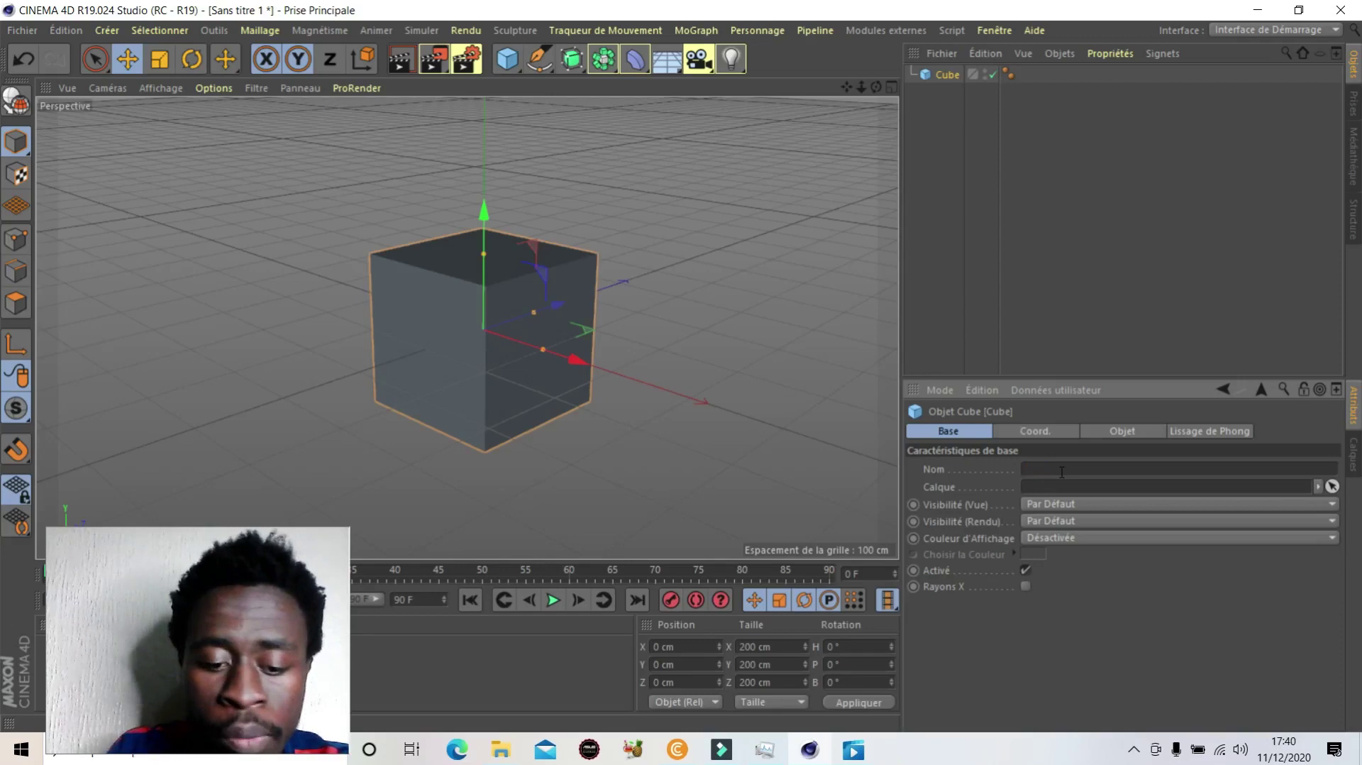
type("TH")
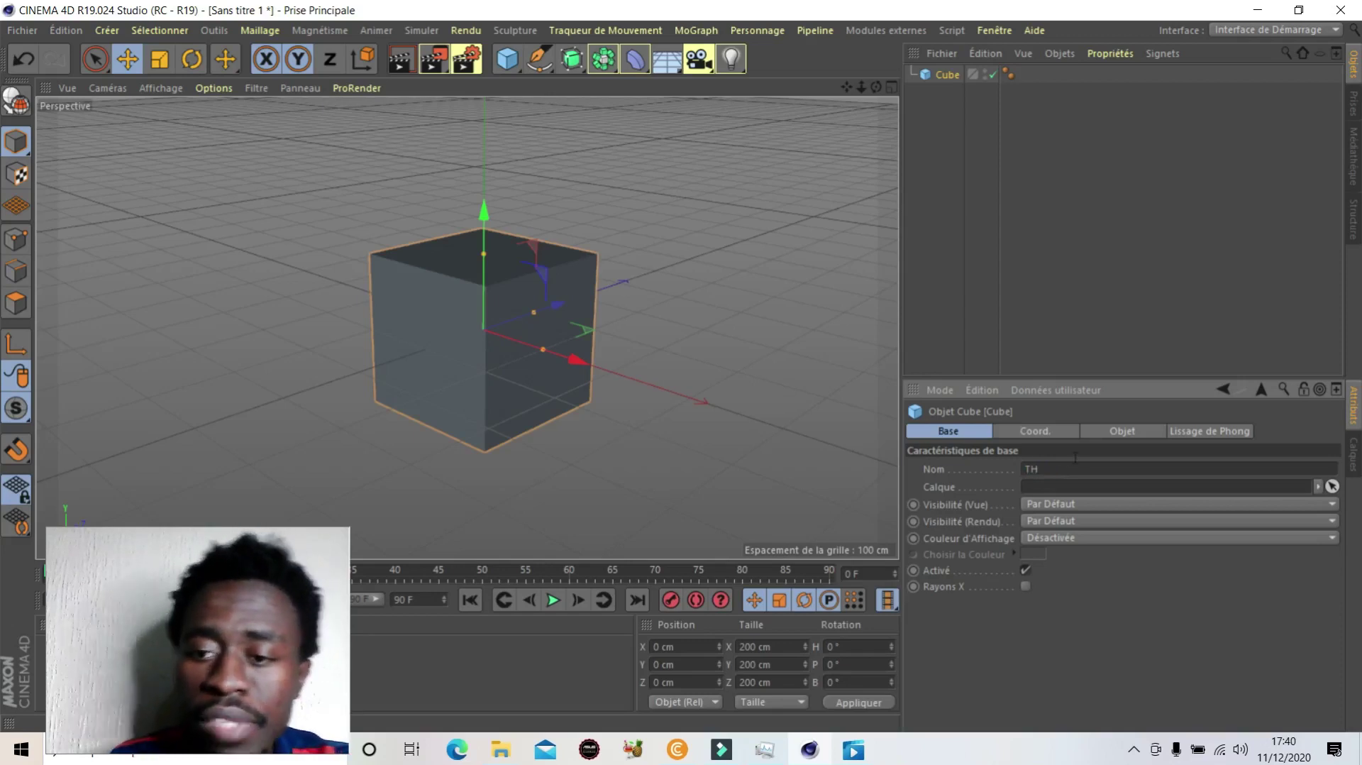
left_click(1092, 605)
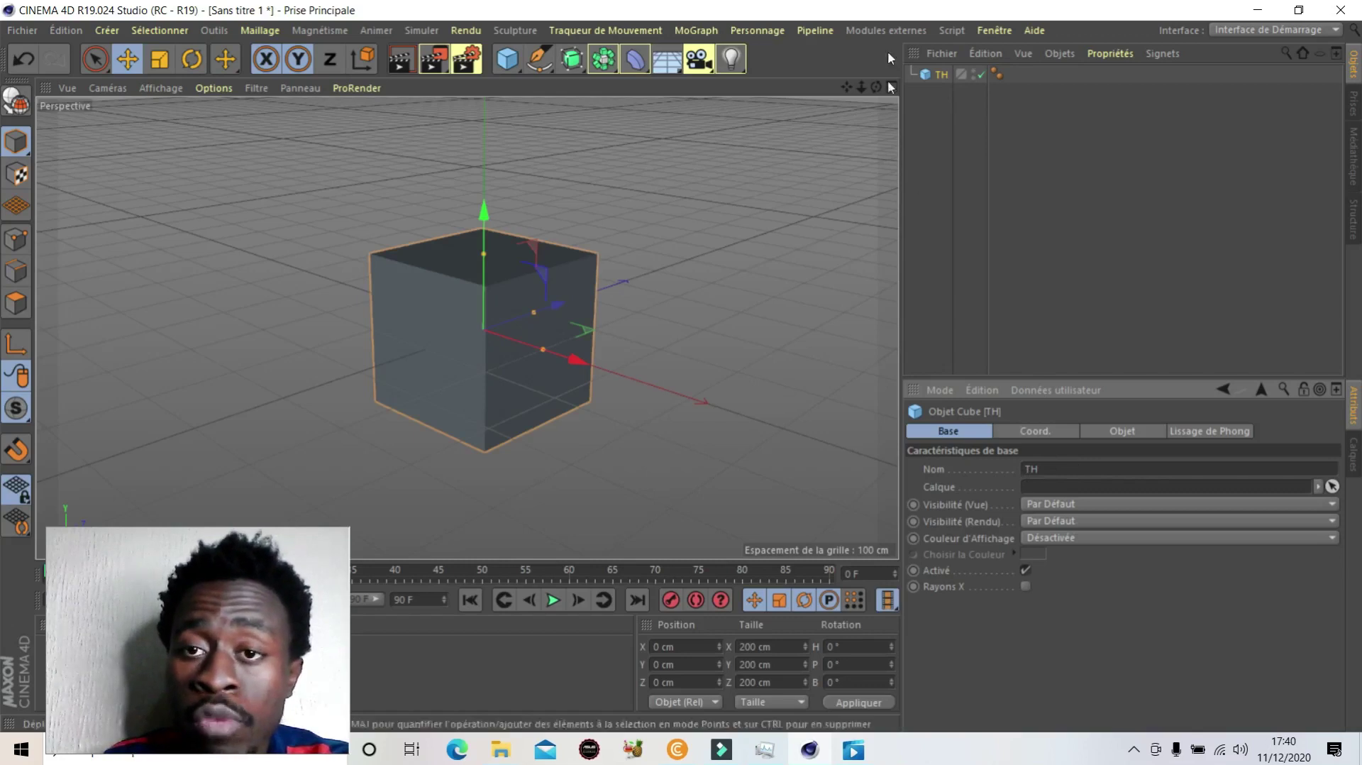
Step: Rename the TH object to CUBE in the Object Manager
double_click(944, 74)
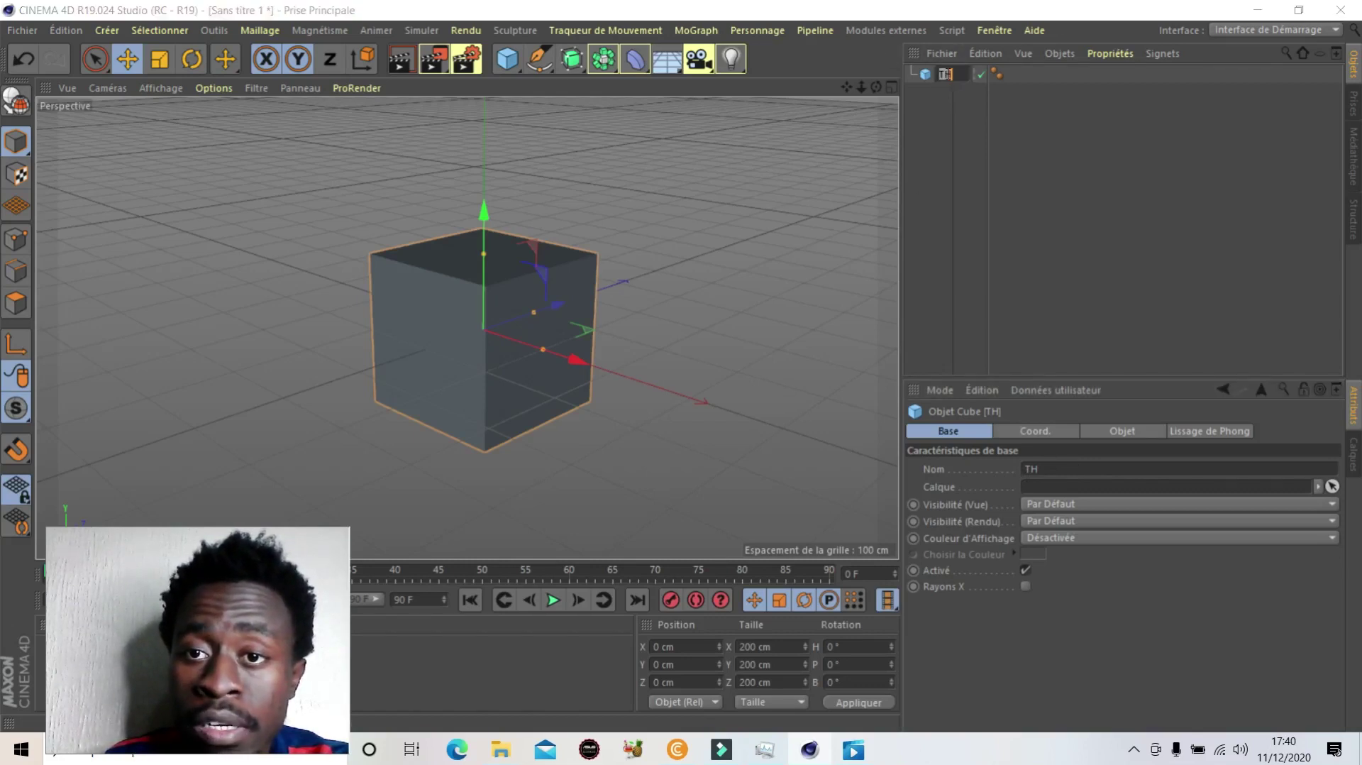
type("C")
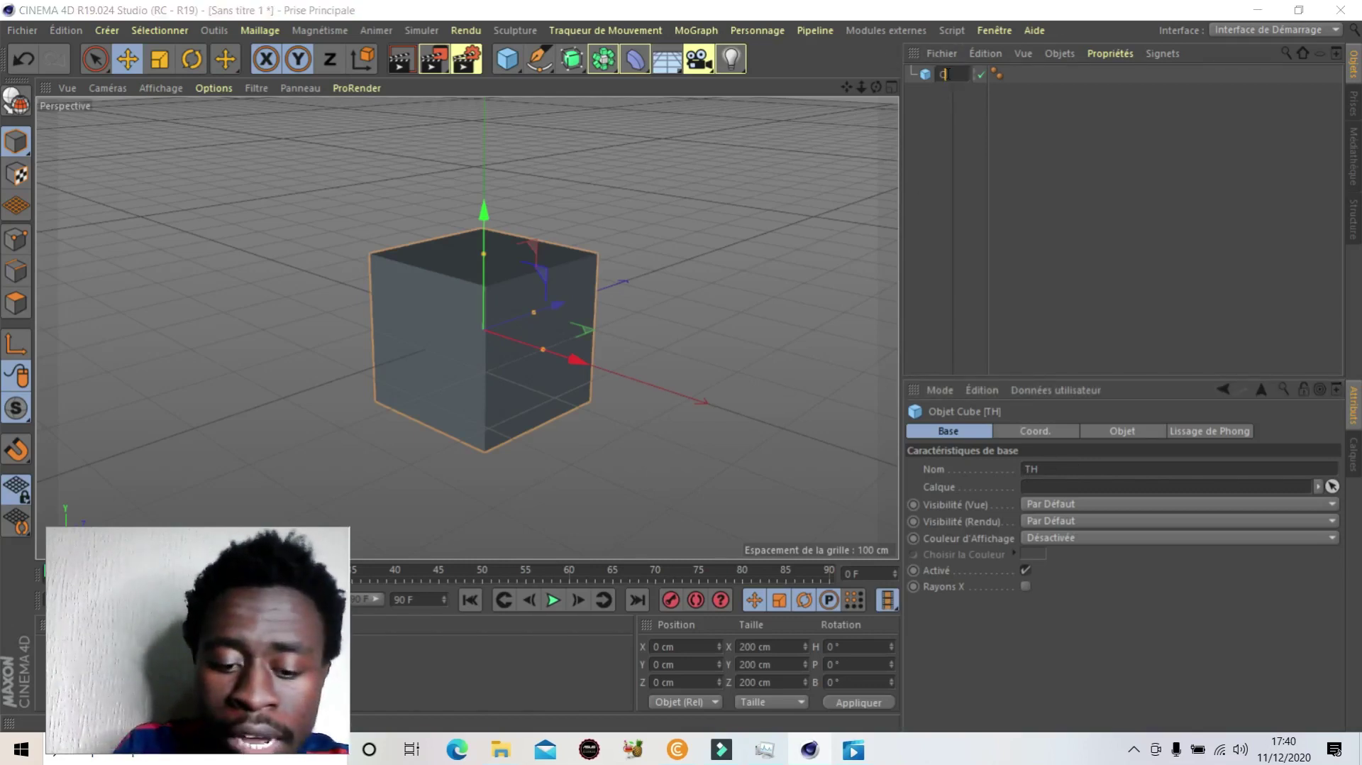
type("UBE")
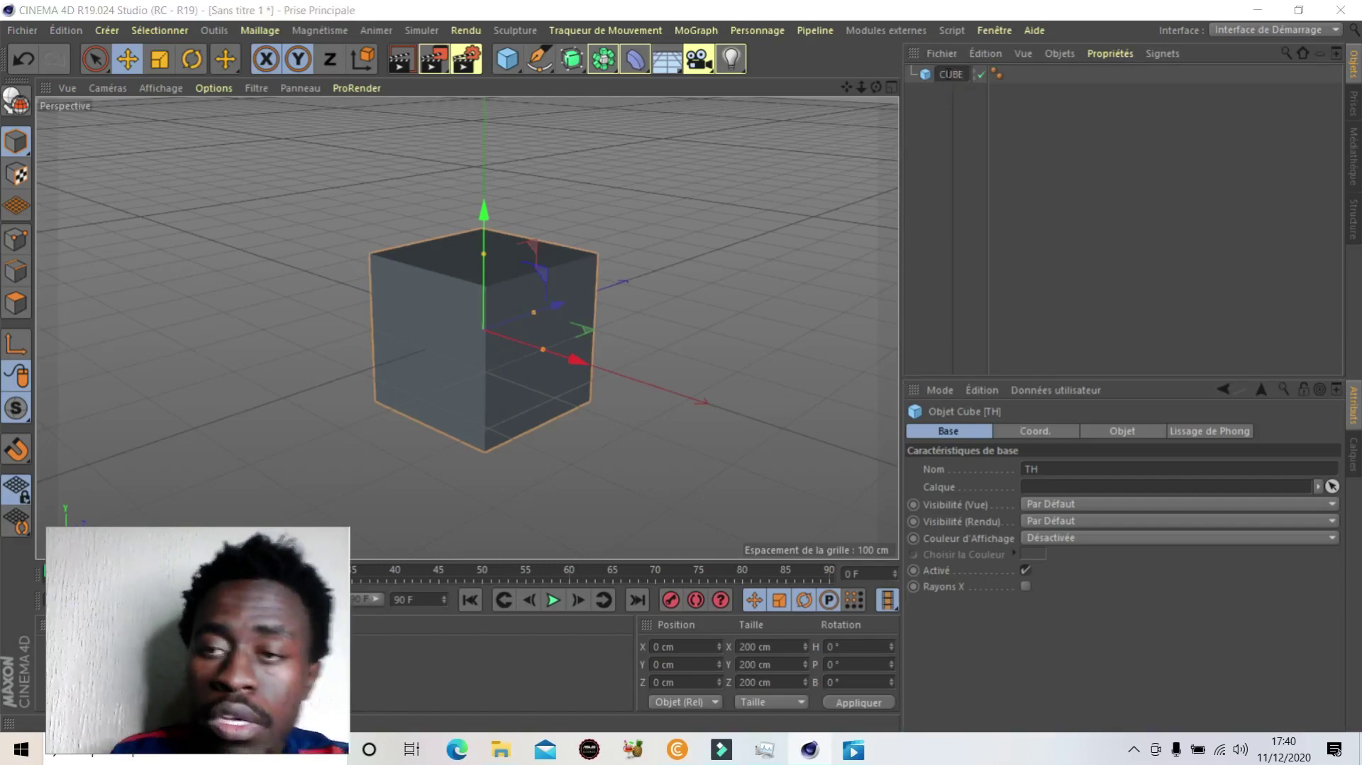
key("Return")
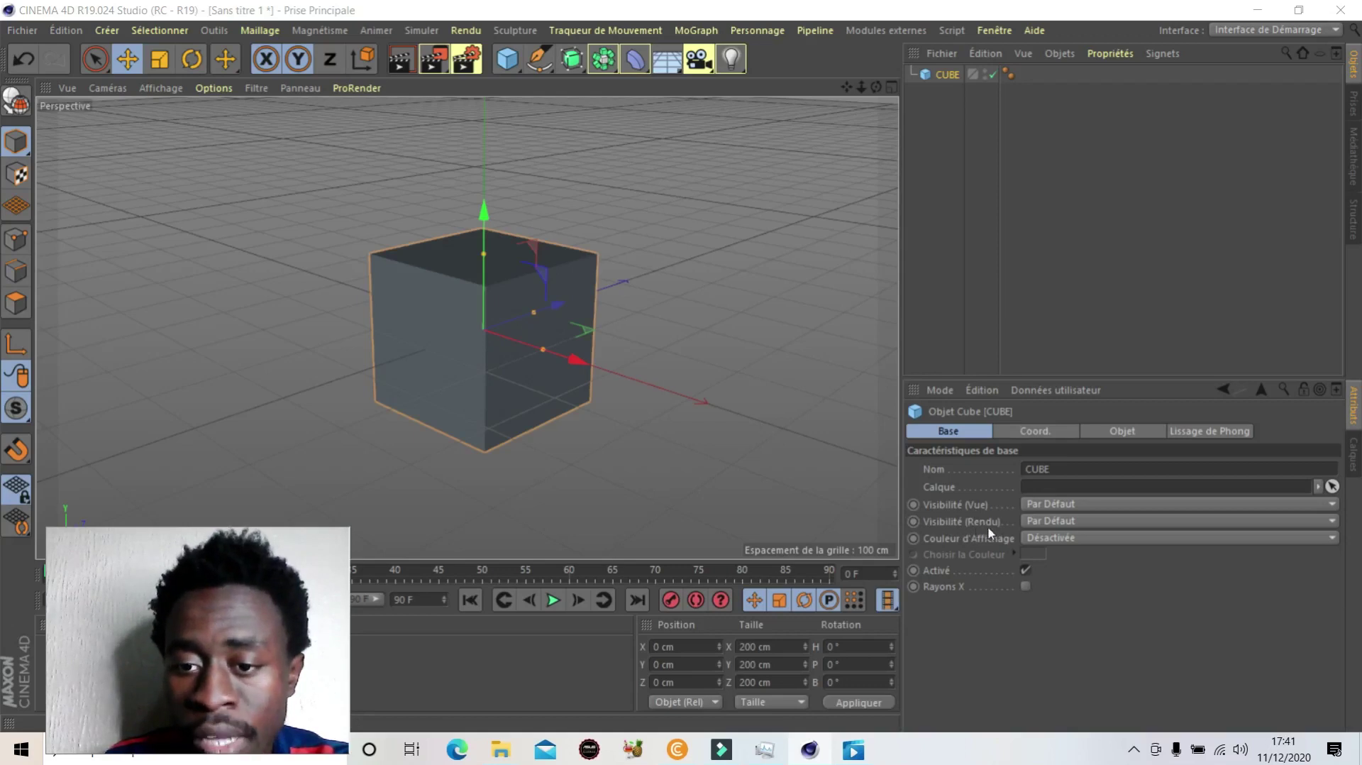
Step: Reselect the cube and set its Visibilité (Vue) to Activé
left_click(739, 366)
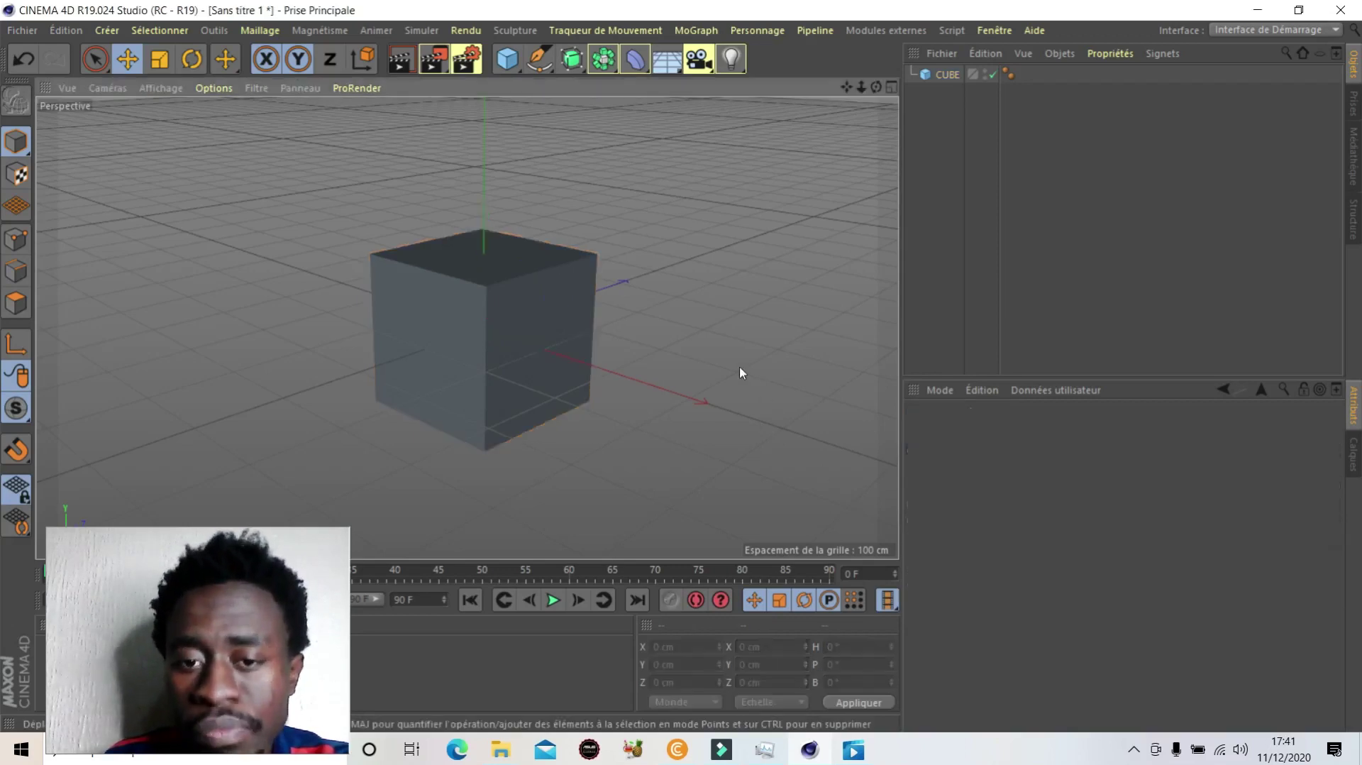
left_click(560, 371)
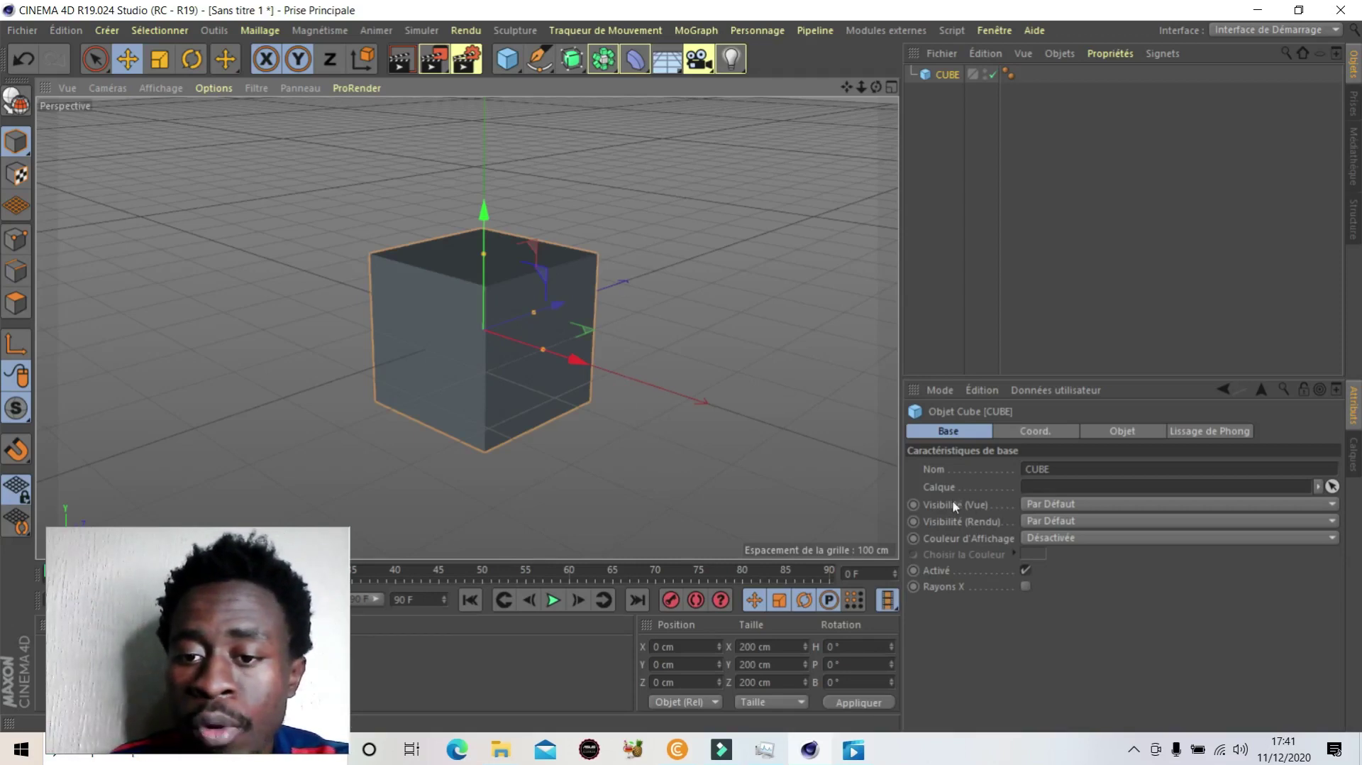
left_click(981, 484)
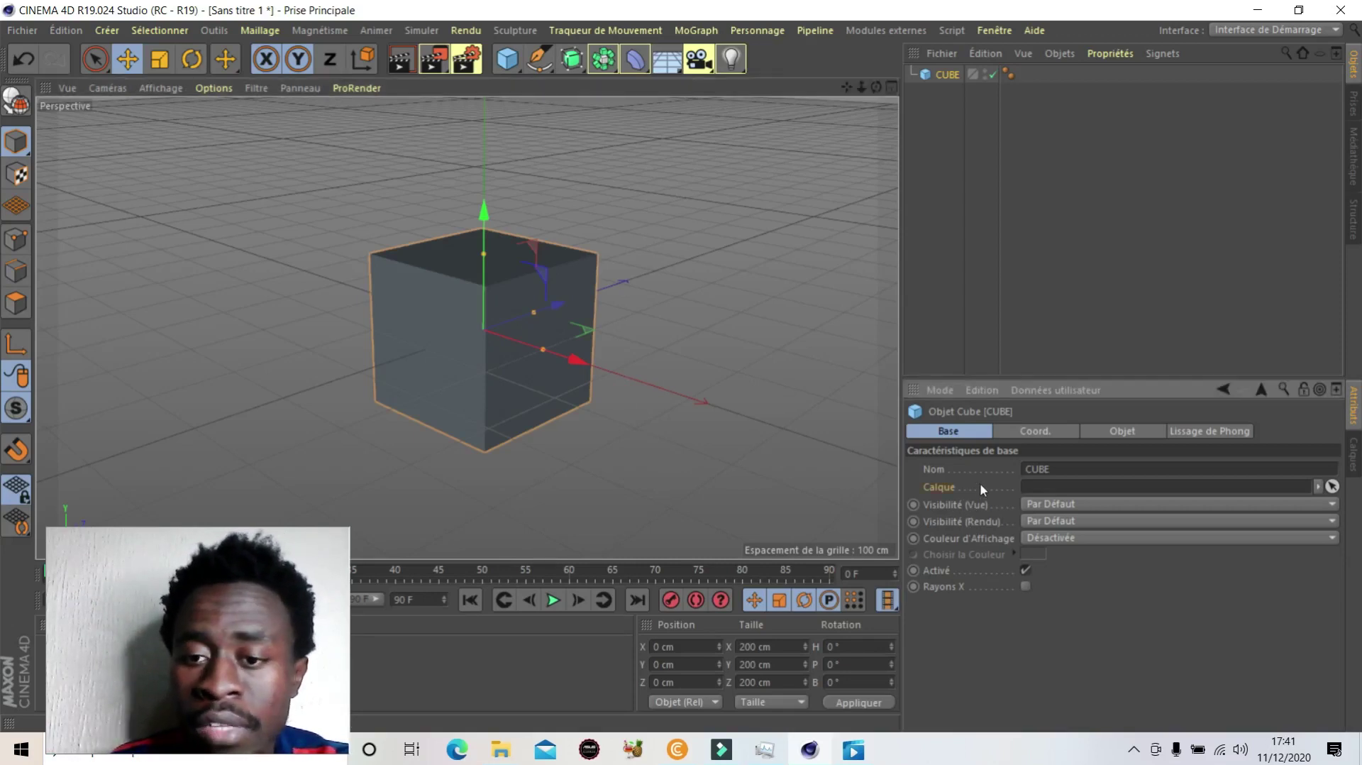
left_click(1064, 506)
left_click(1067, 537)
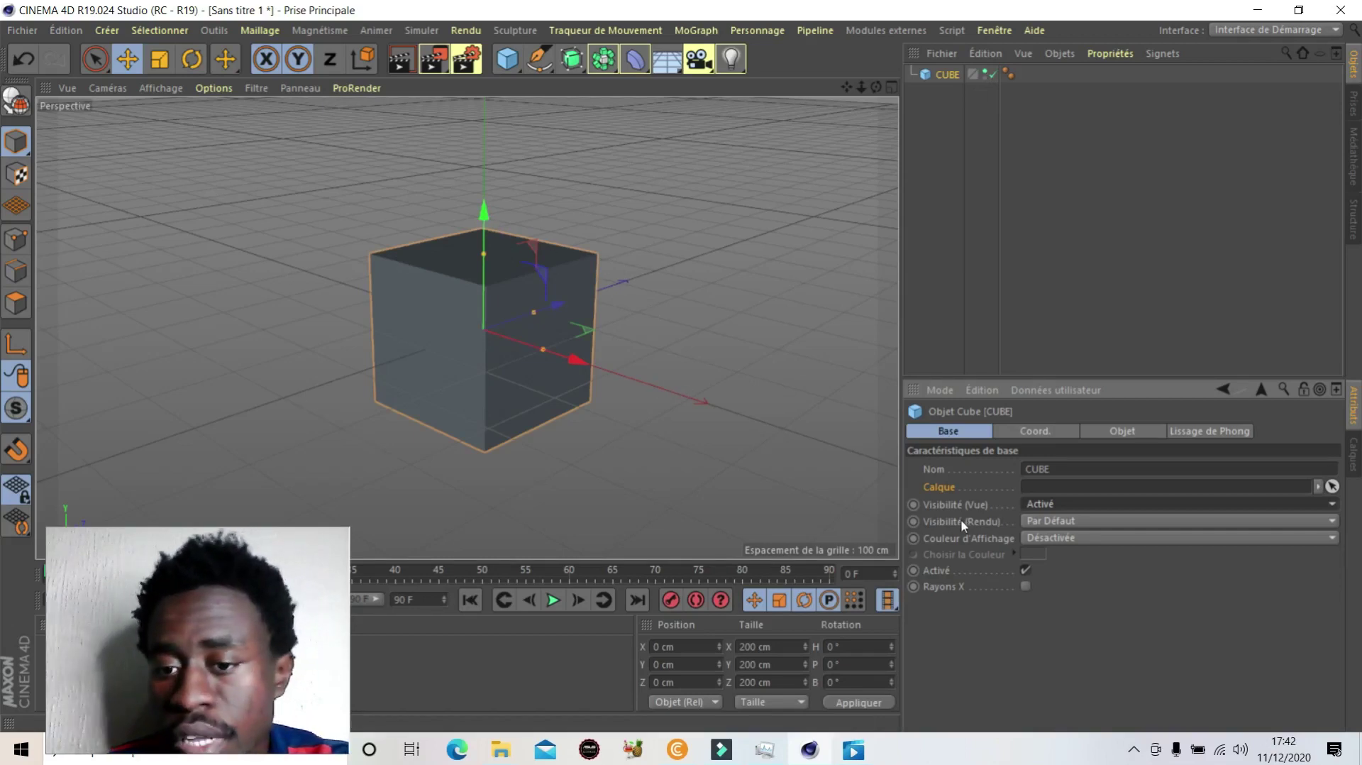
Step: Set Visibilité (Rendu) to Désactivé and test-render the view, getting an empty black frame
left_click(1051, 522)
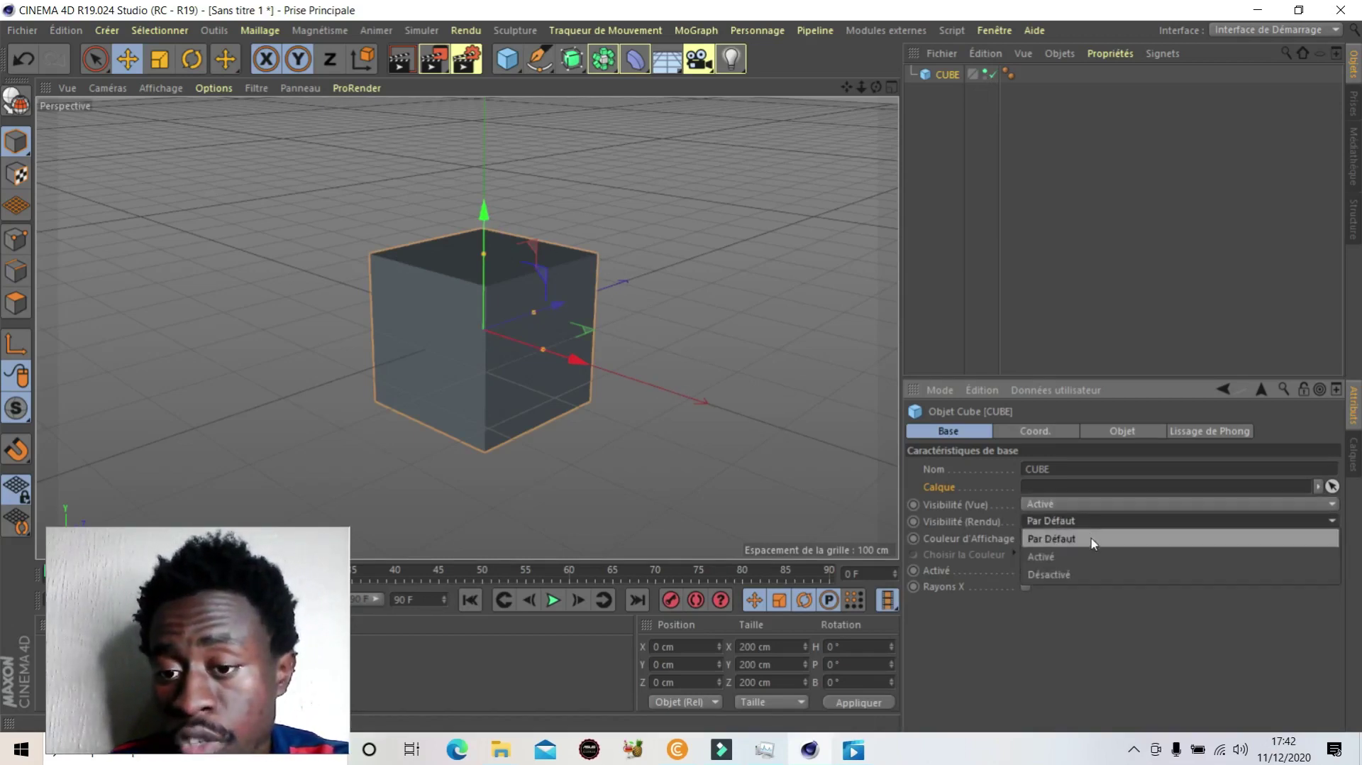
left_click(1074, 567)
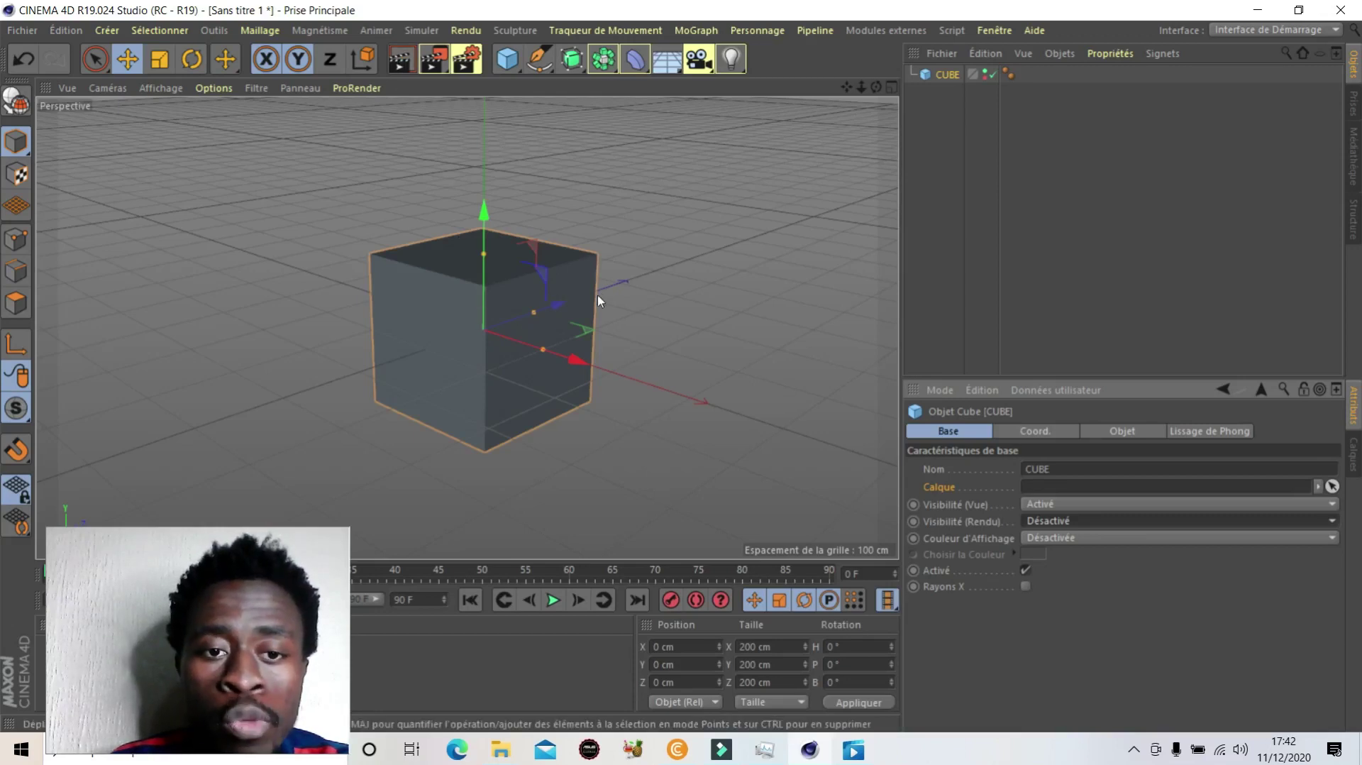
left_click(399, 63)
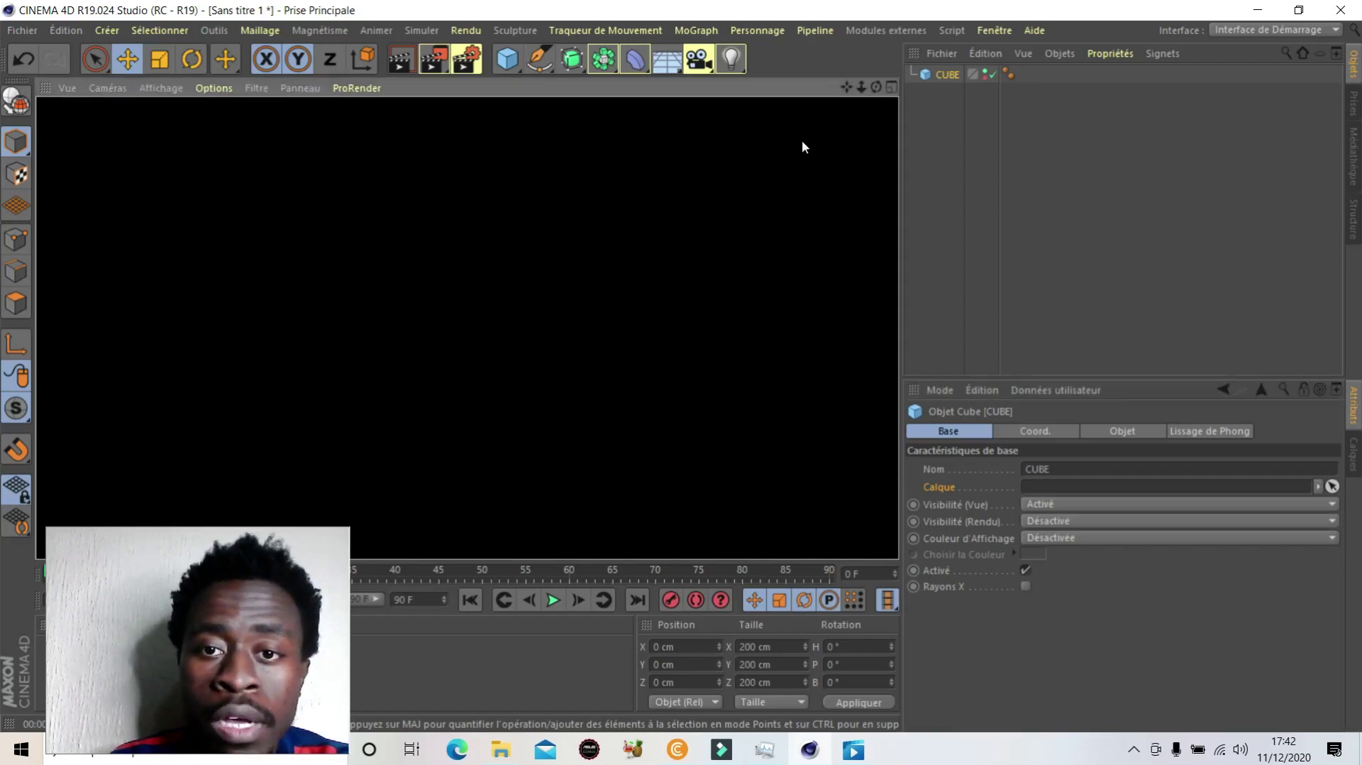
left_click(801, 147)
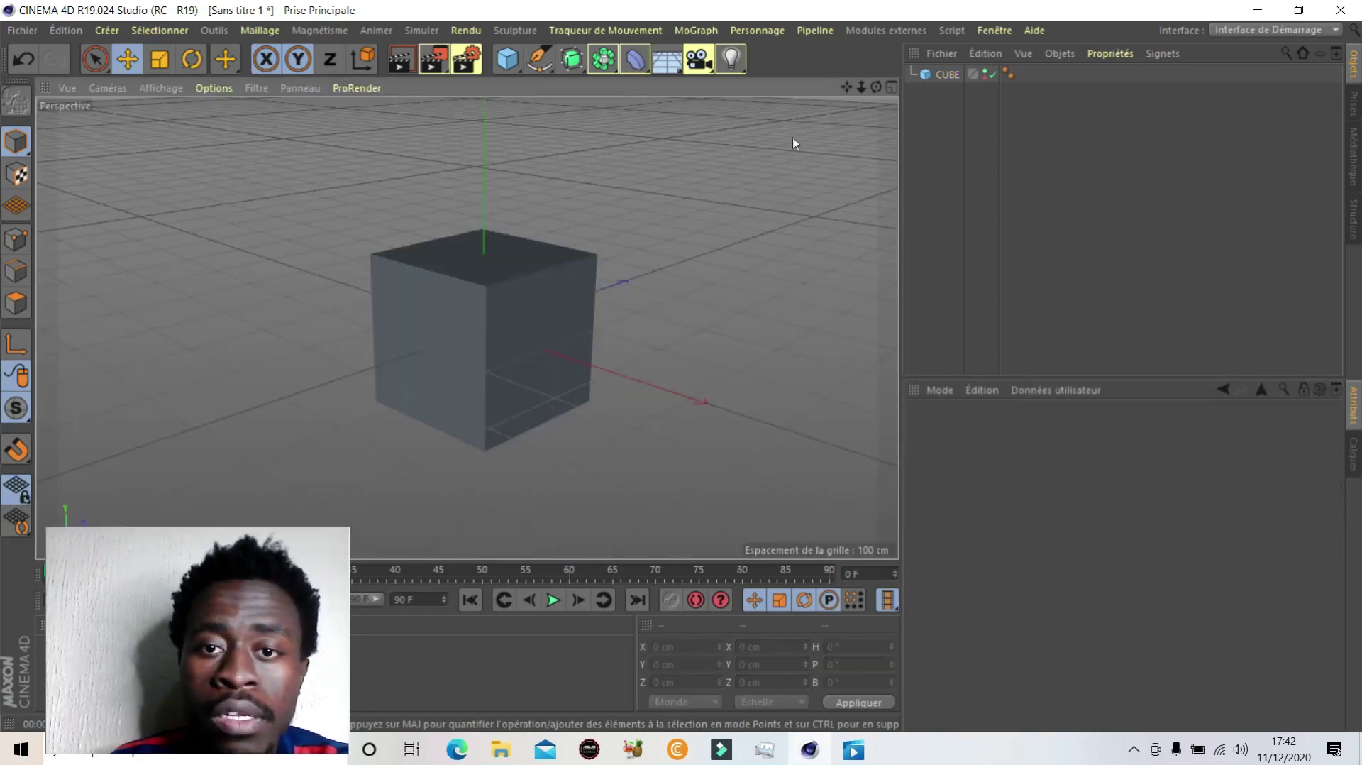
Step: Set the cube's Visibilité (Rendu) to Activé and Visibilité (Vue) to Désactivé
left_click(477, 349)
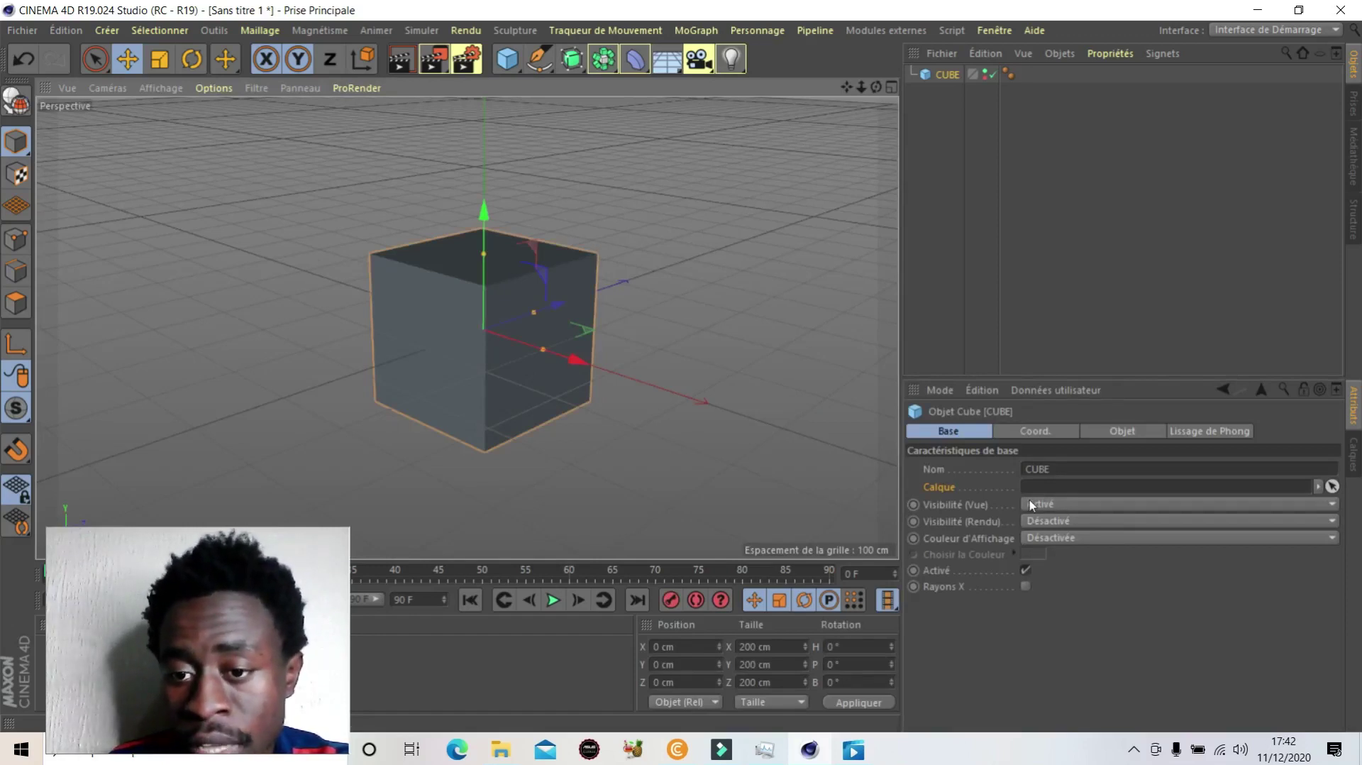
left_click(1064, 523)
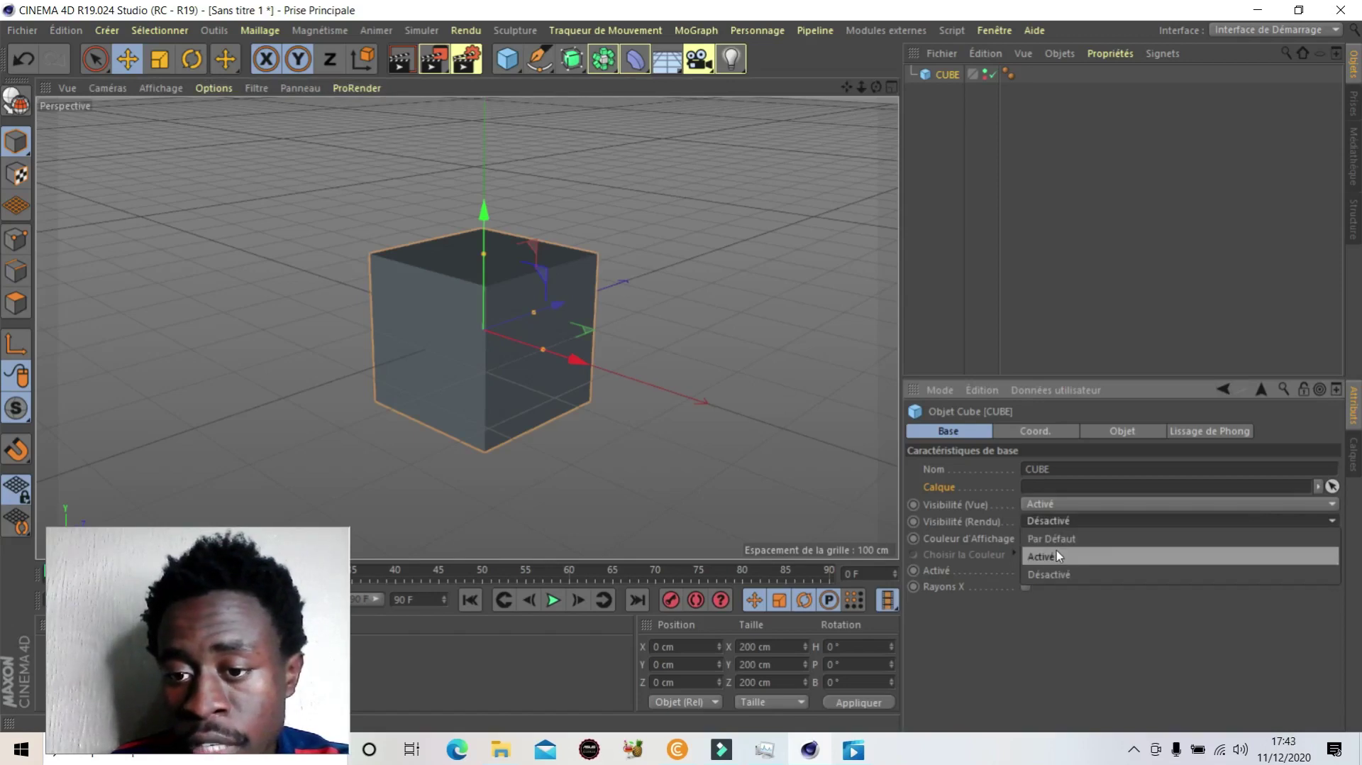
left_click(1057, 550)
left_click(1053, 503)
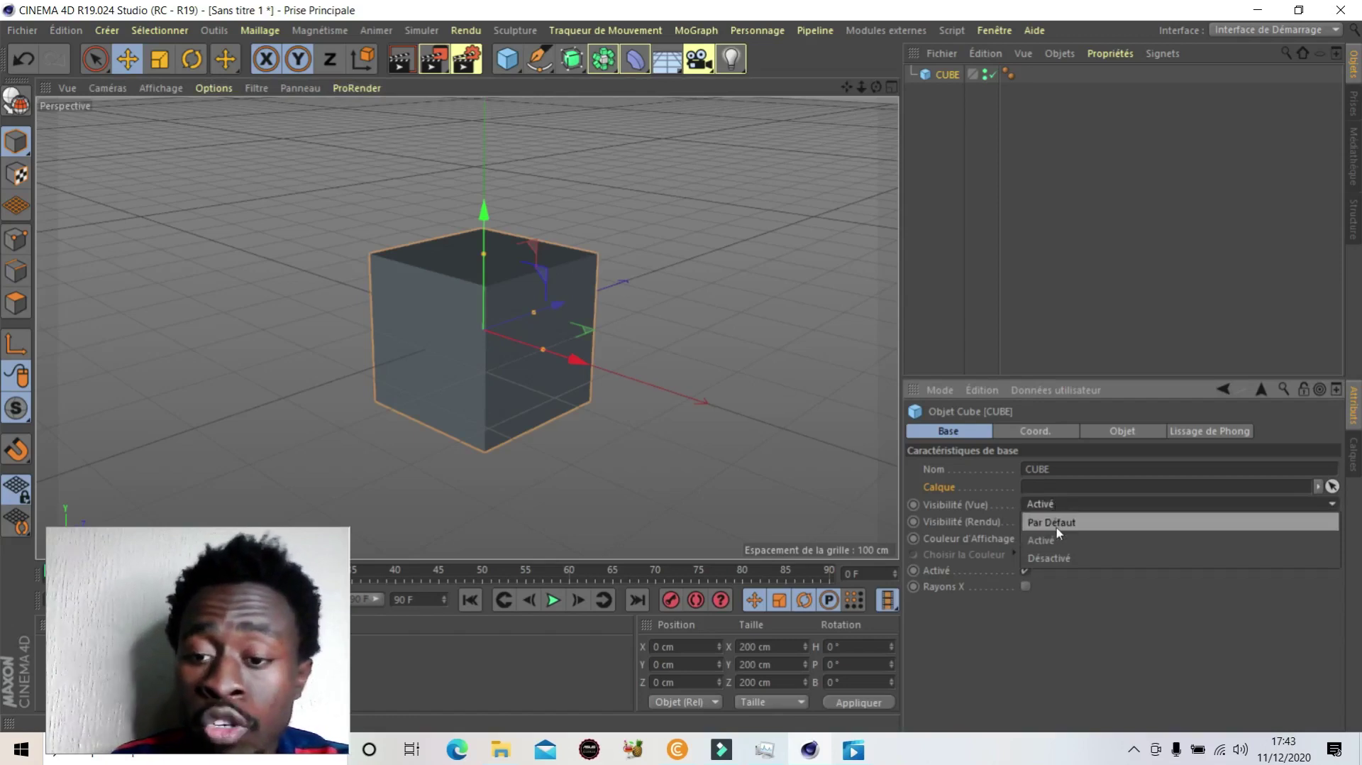
left_click(1068, 557)
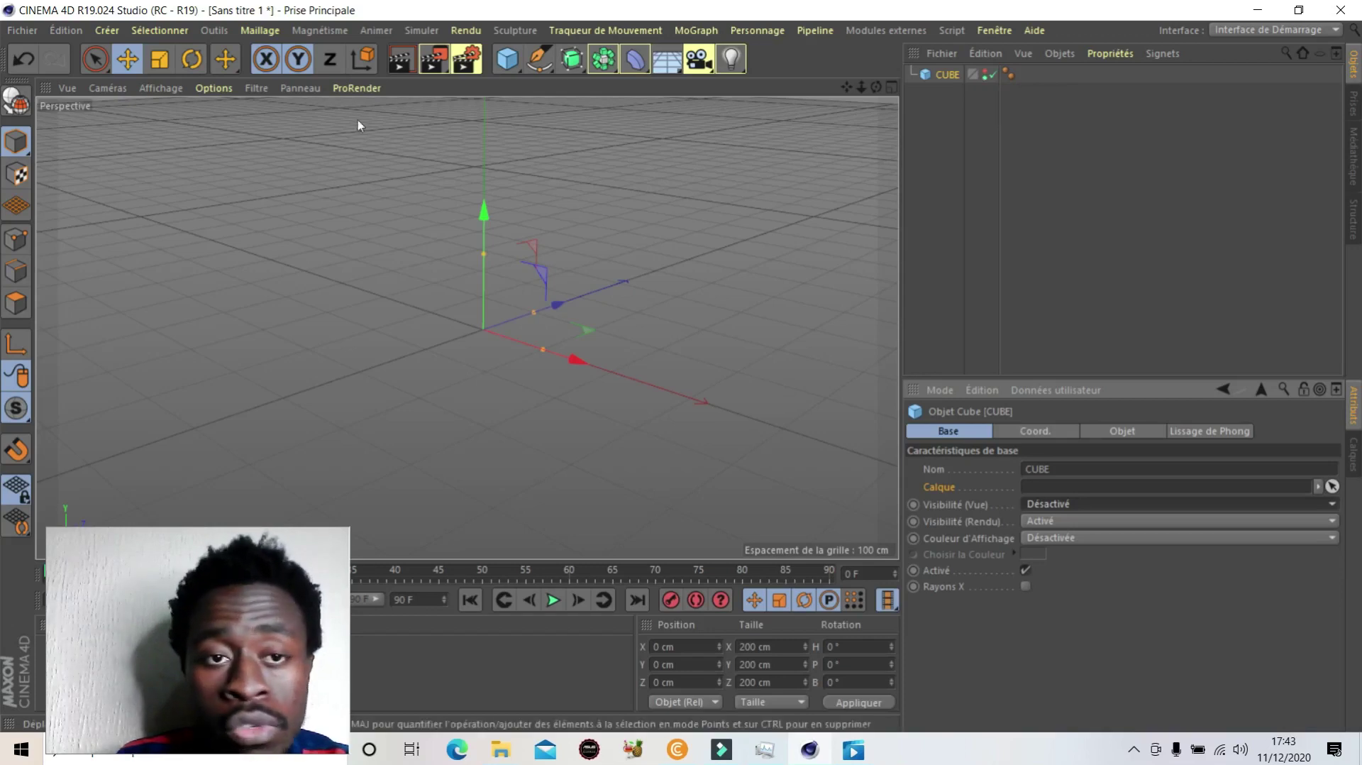
Step: Test-render, restore CUBE's default editor visibility, and show its Coord. position, scale and rotation
left_click(407, 58)
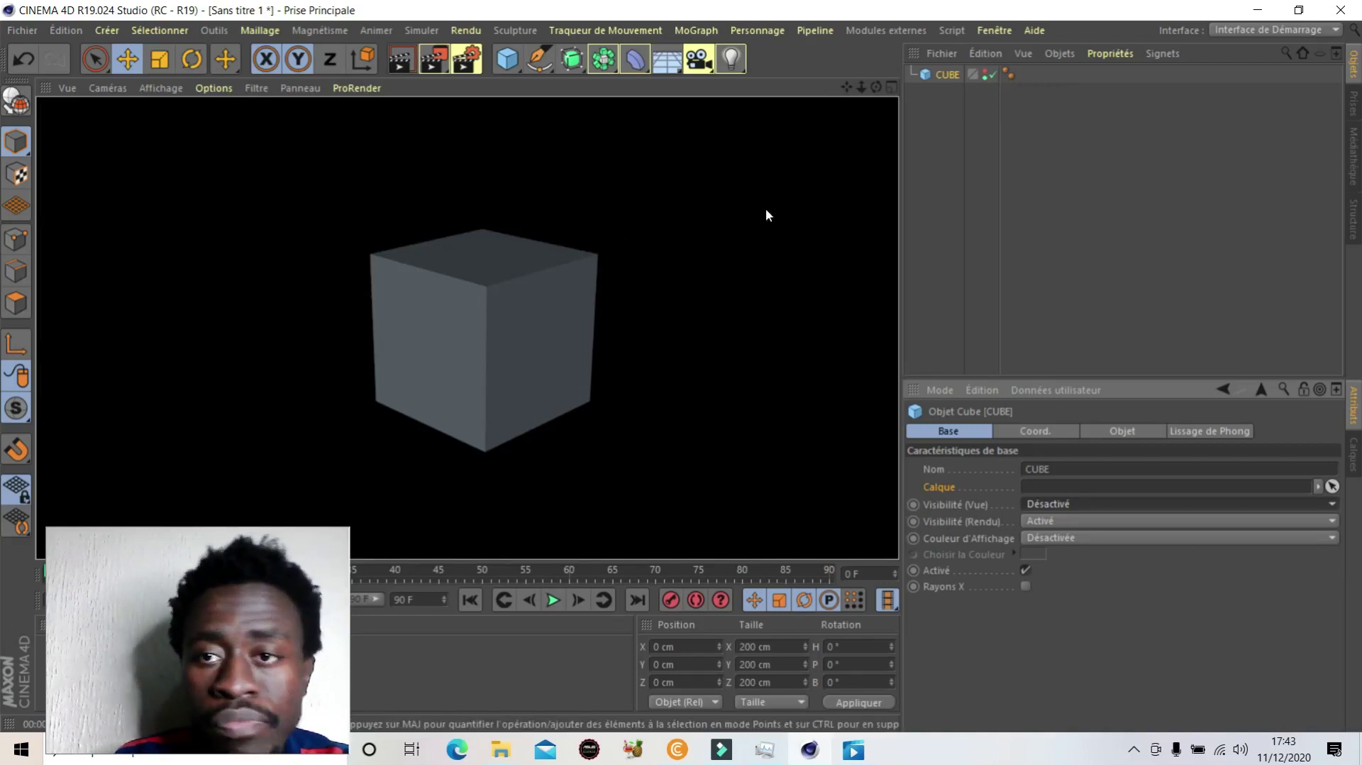
left_click(731, 279)
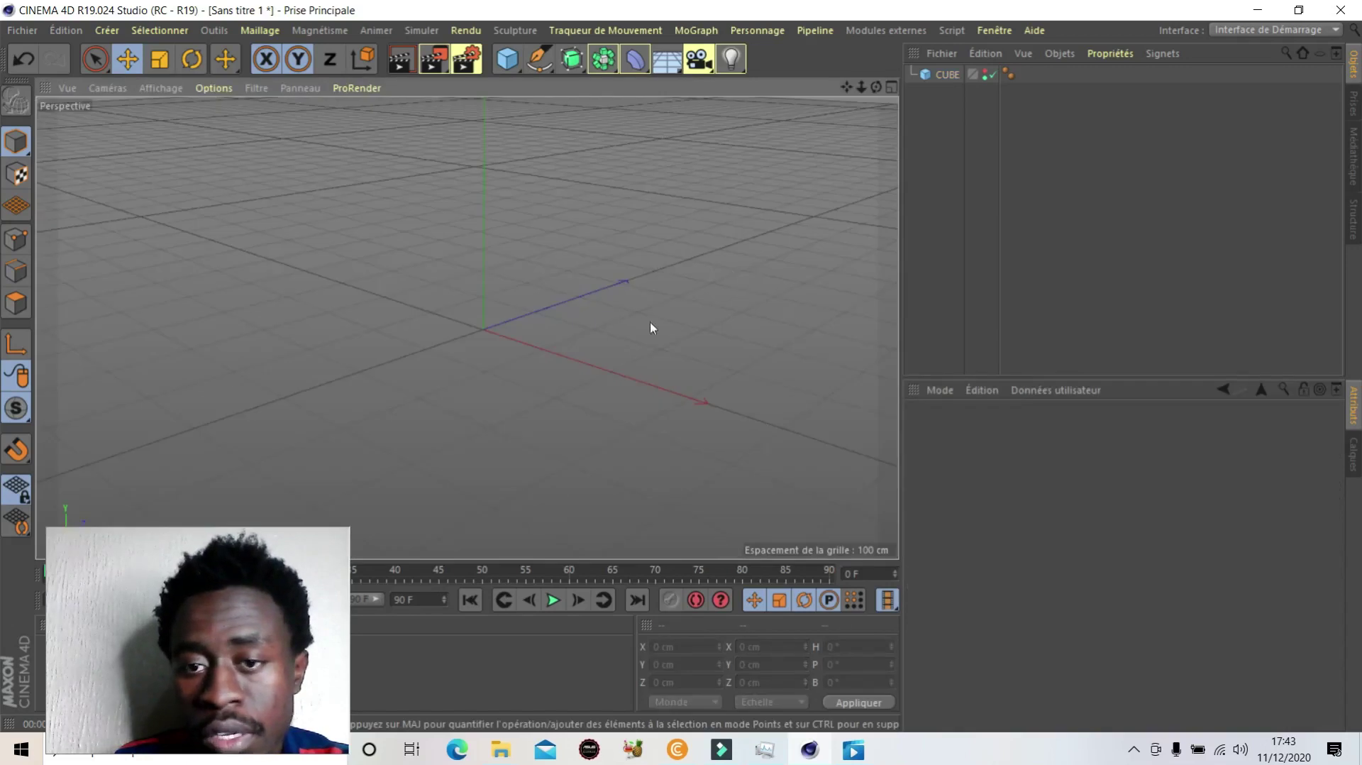
left_click(983, 73)
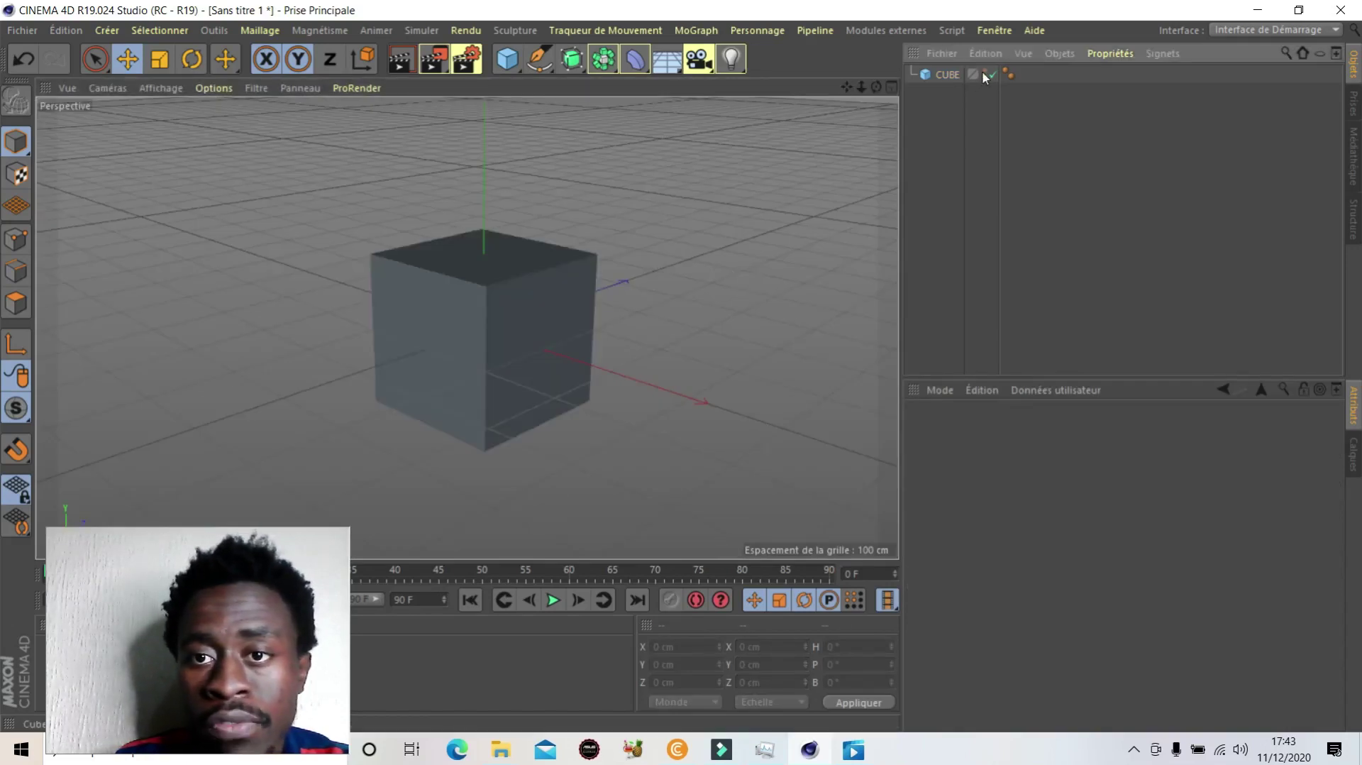
left_click(576, 337)
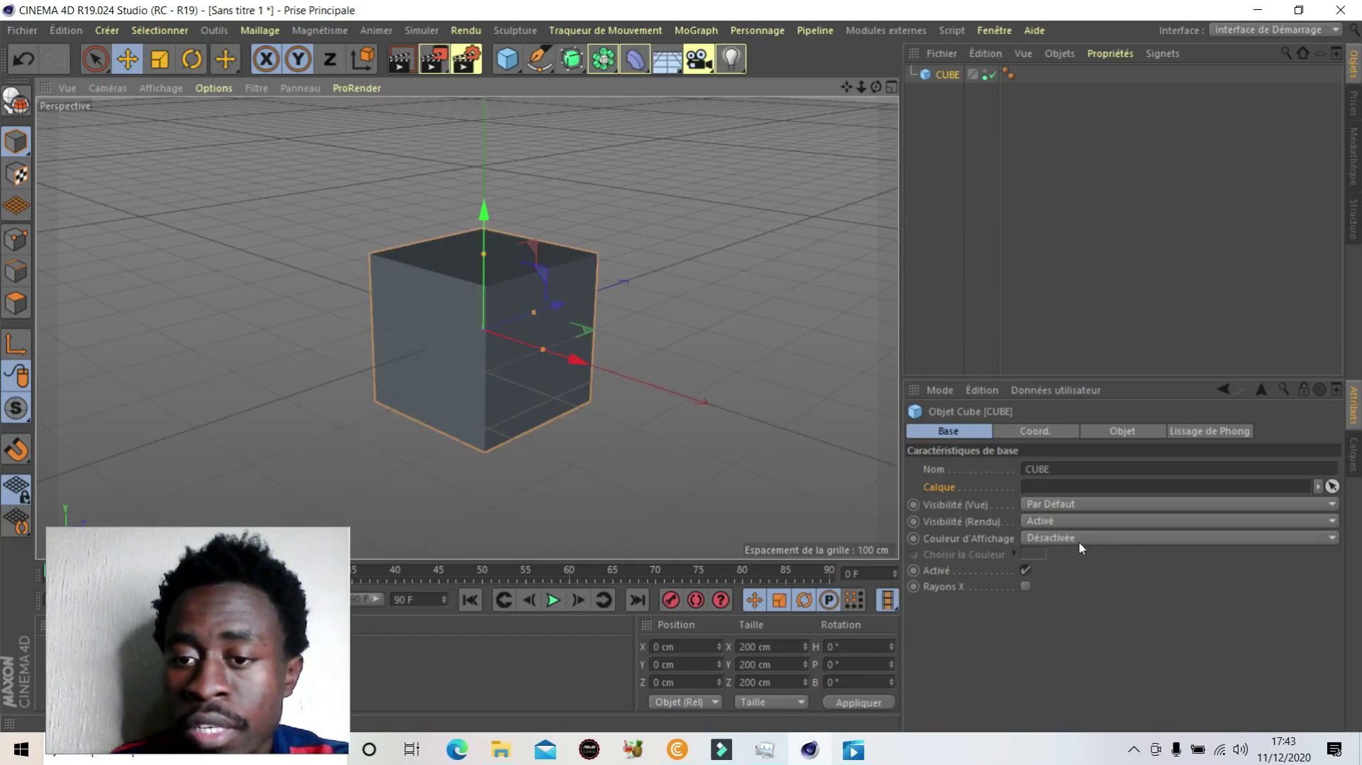
left_click(1035, 432)
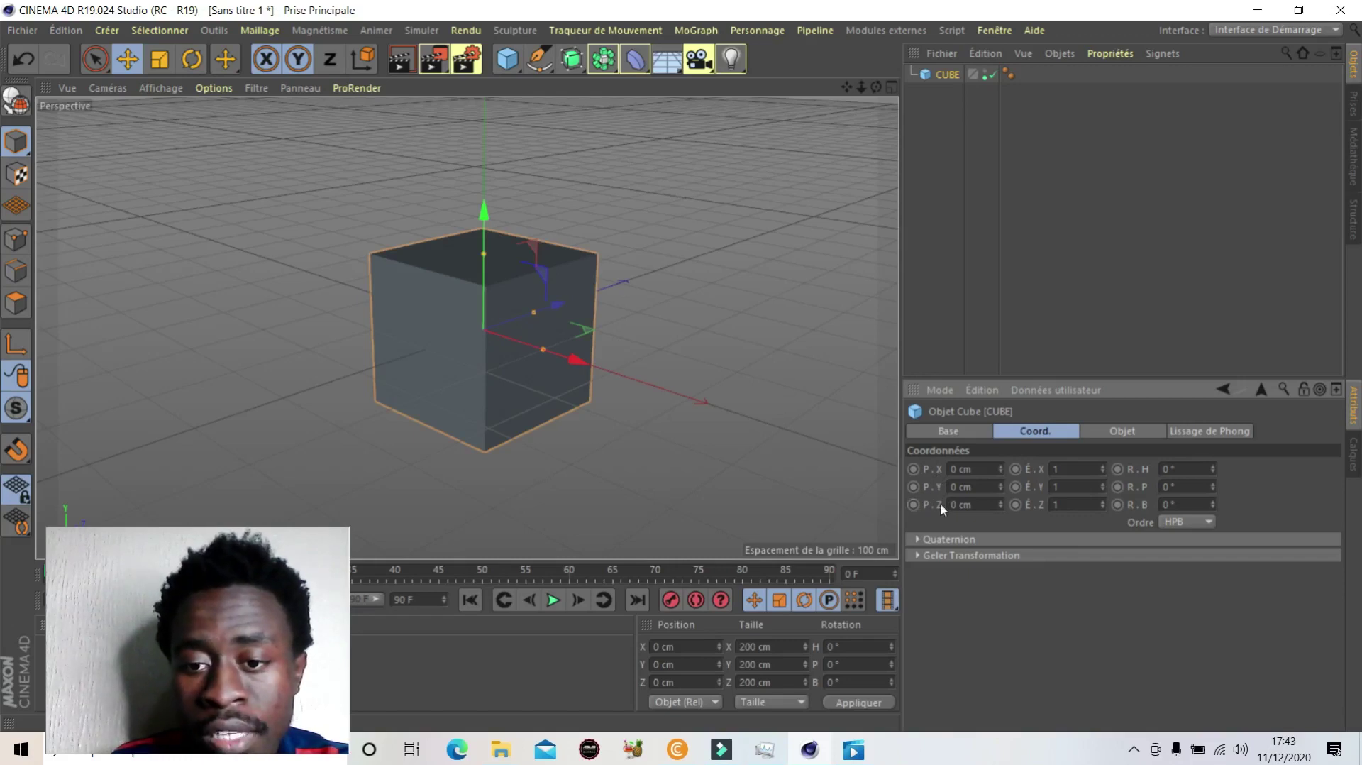
left_click(954, 469)
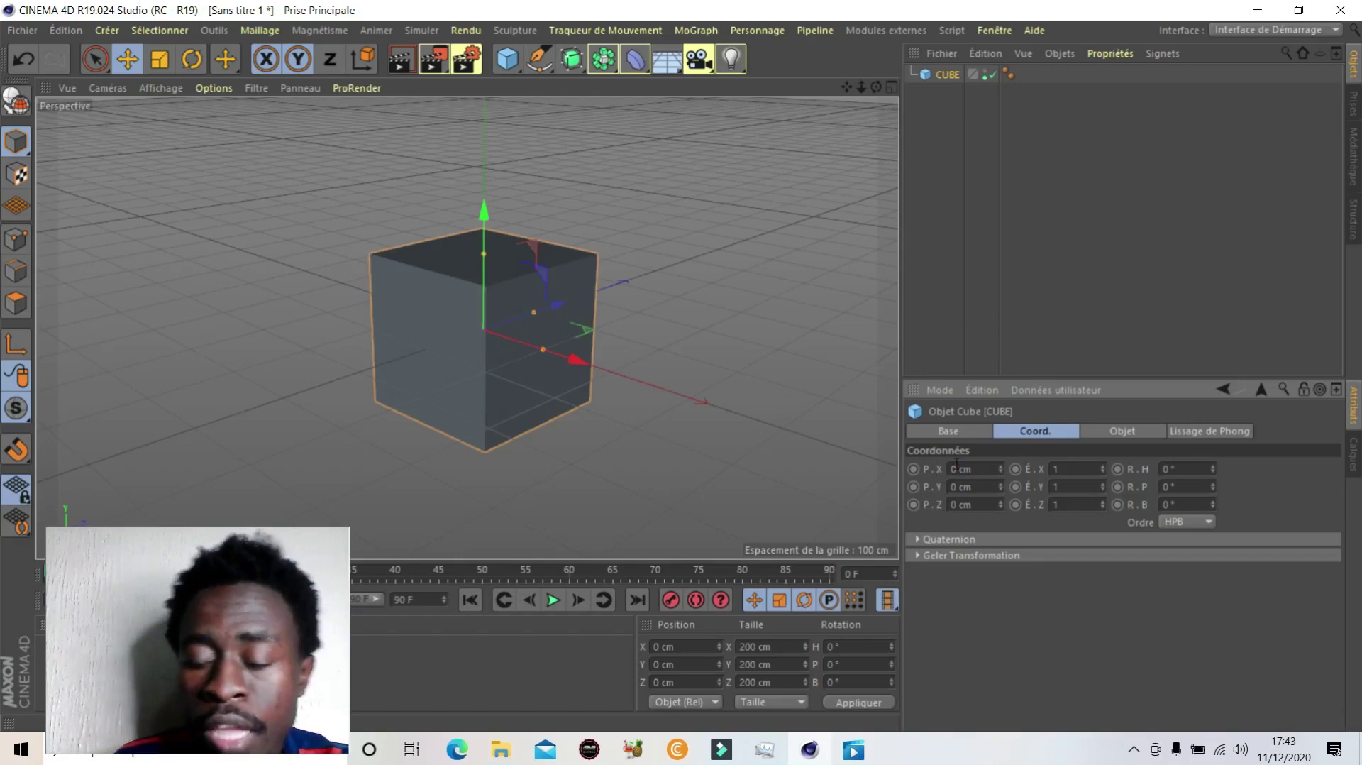
key("BackSpace")
type("100")
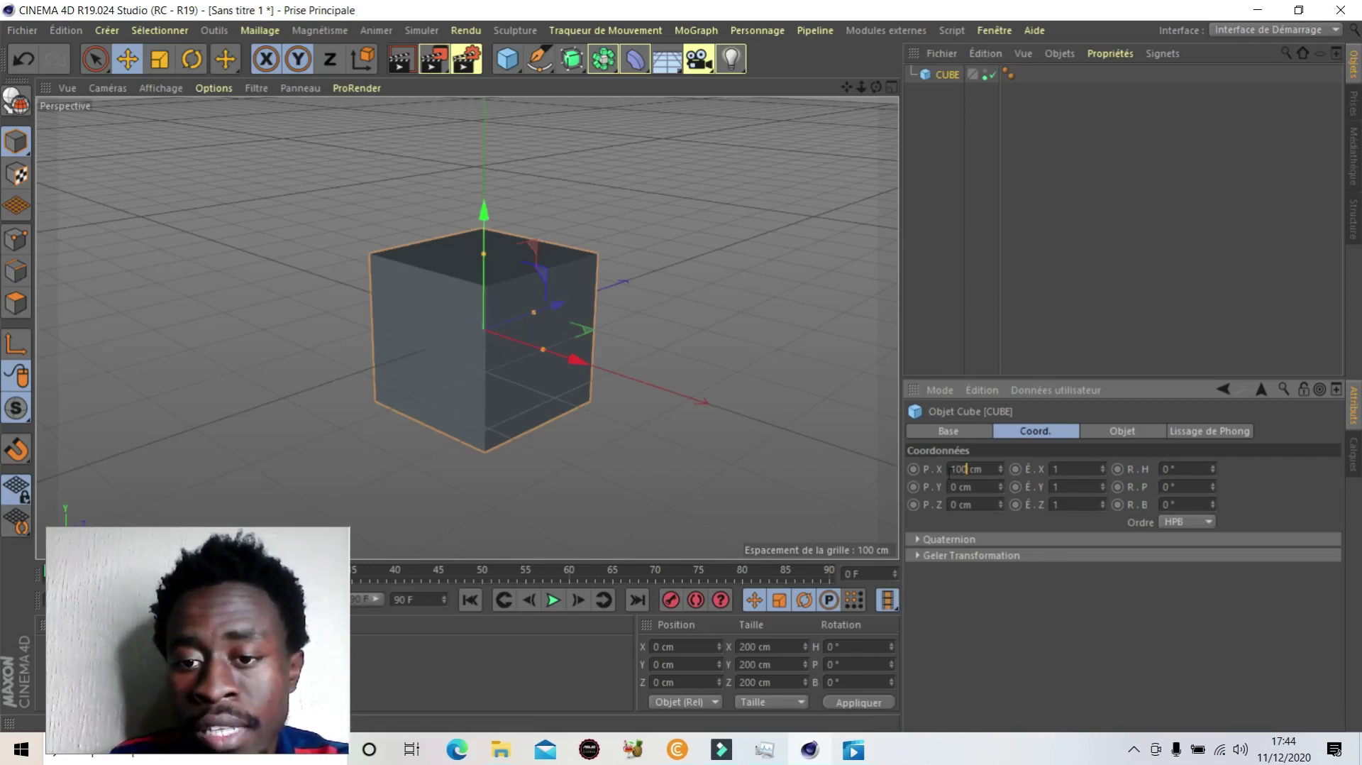
left_click(653, 449)
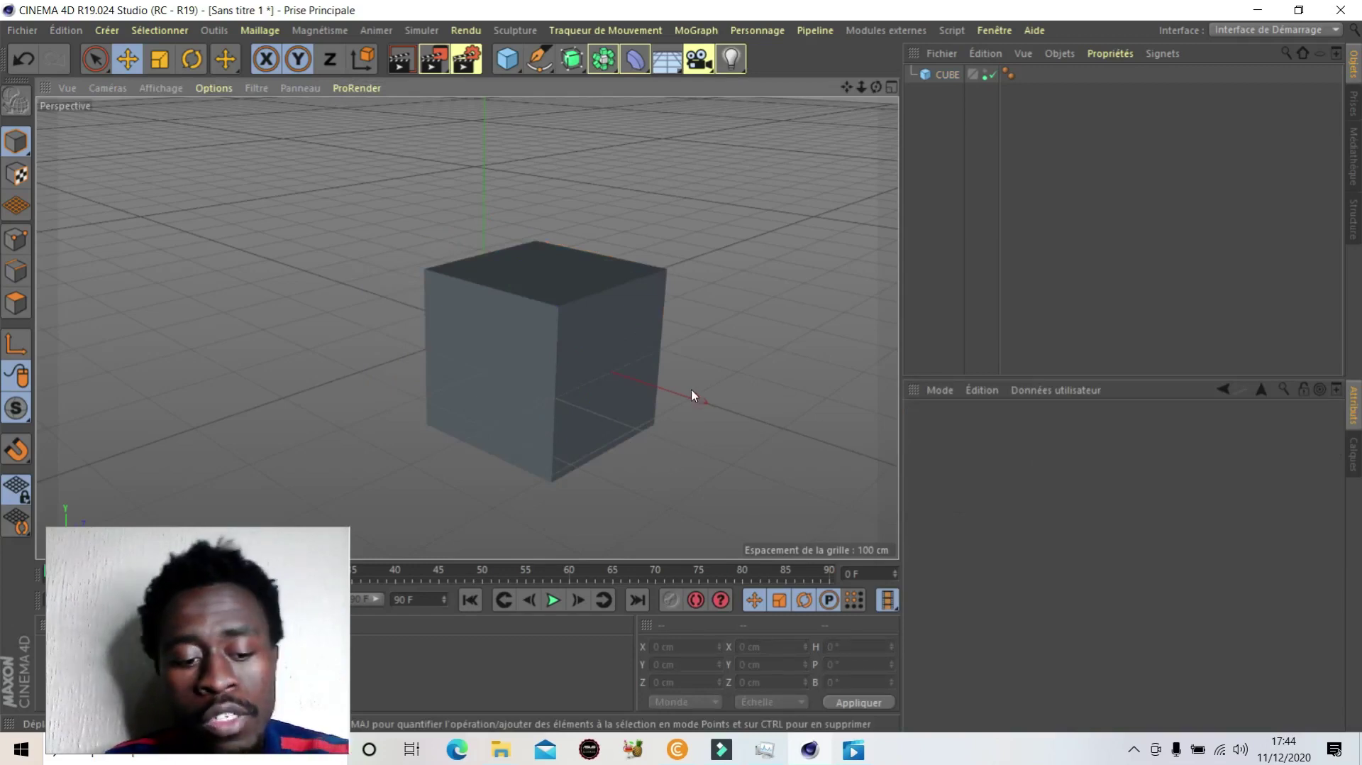
key("ctrl+z")
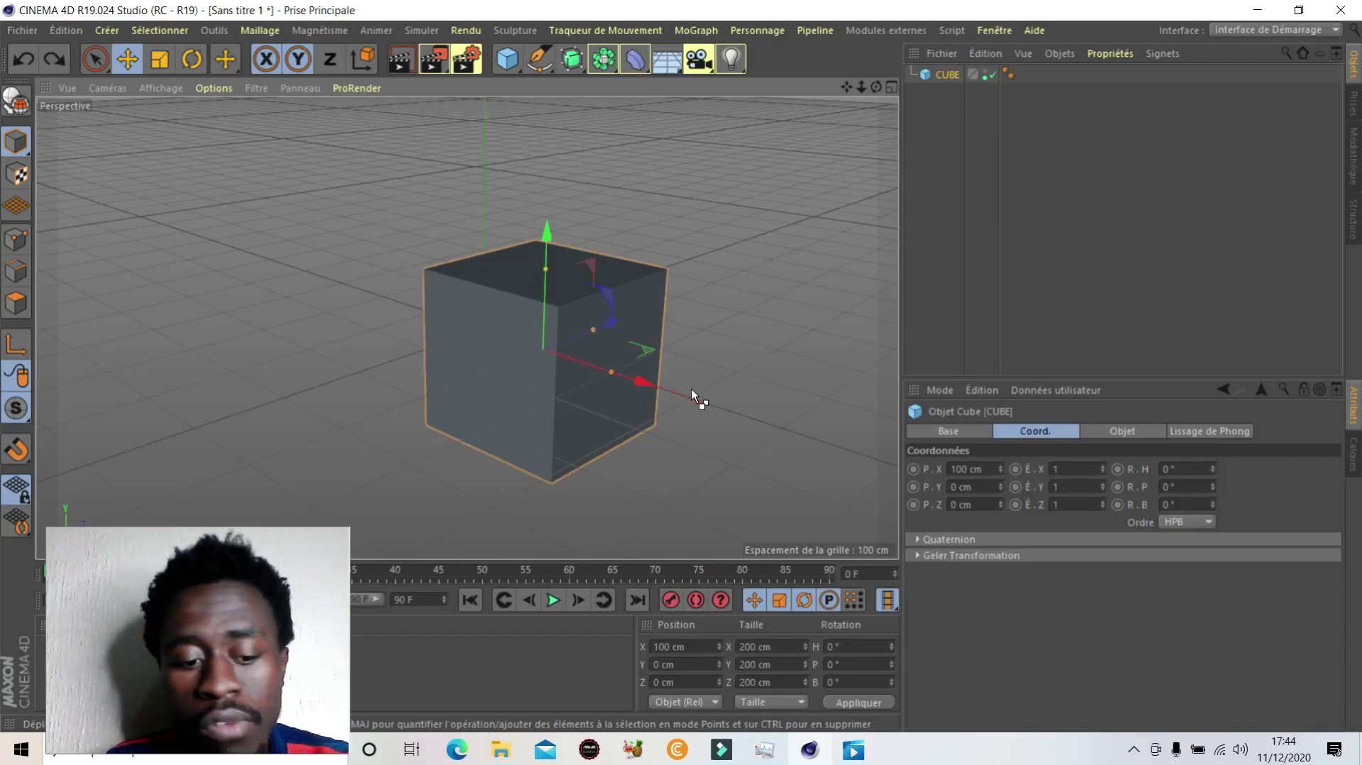
key("ctrl+z")
left_click(547, 369)
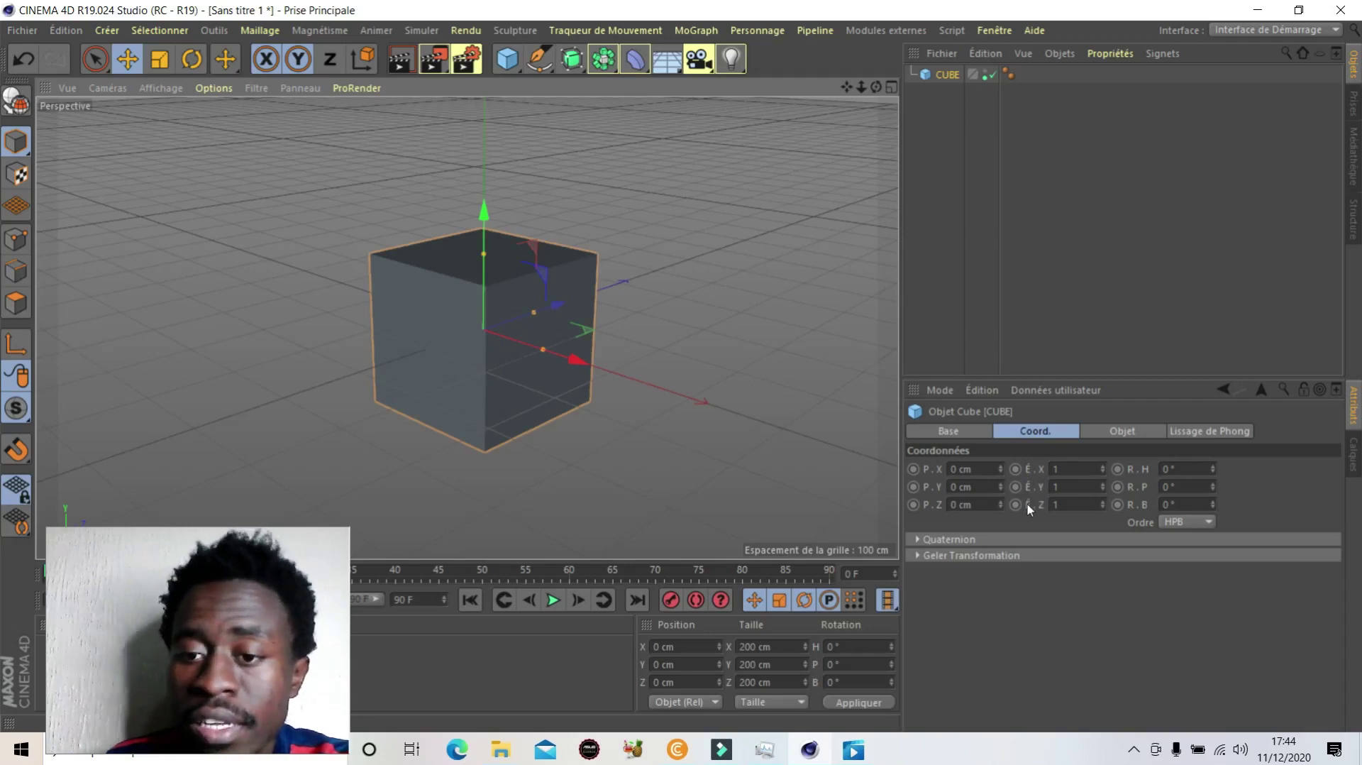
left_click(1071, 469)
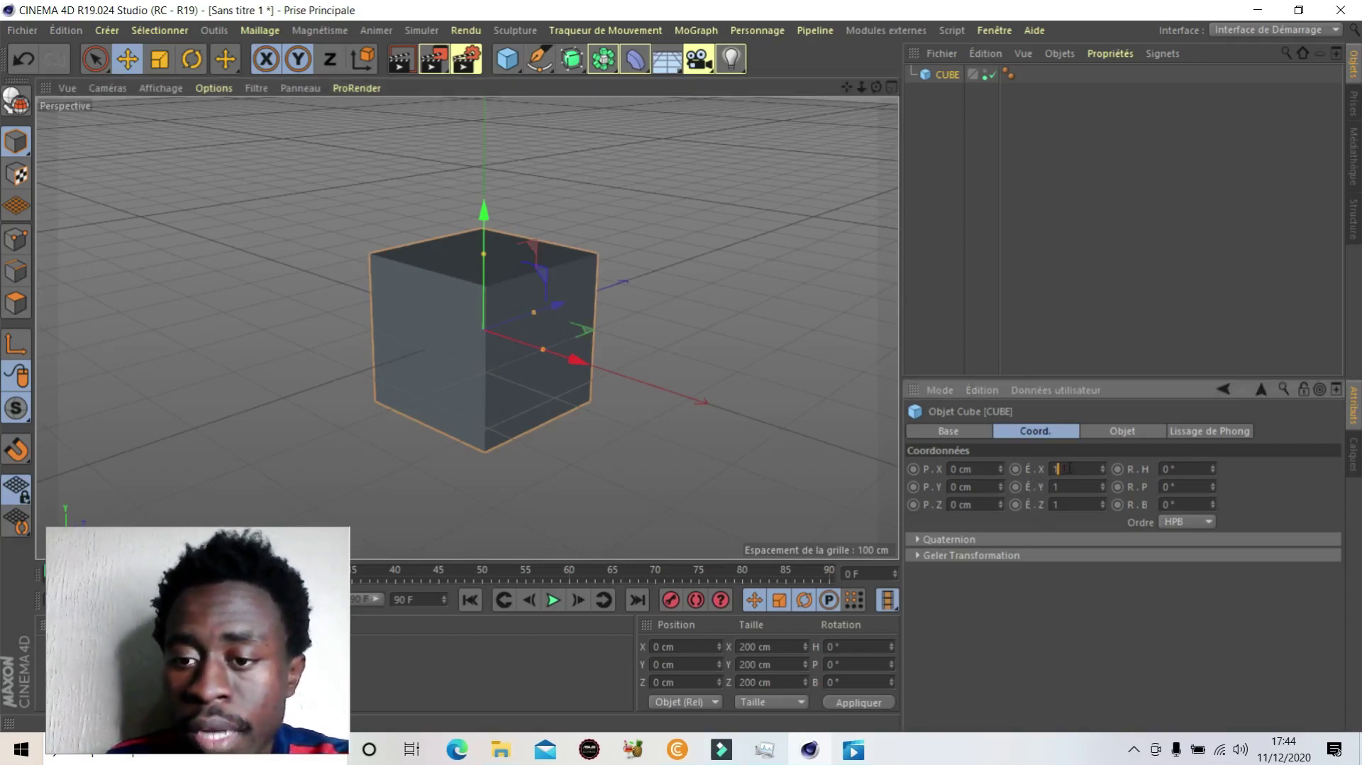
key("BackSpace")
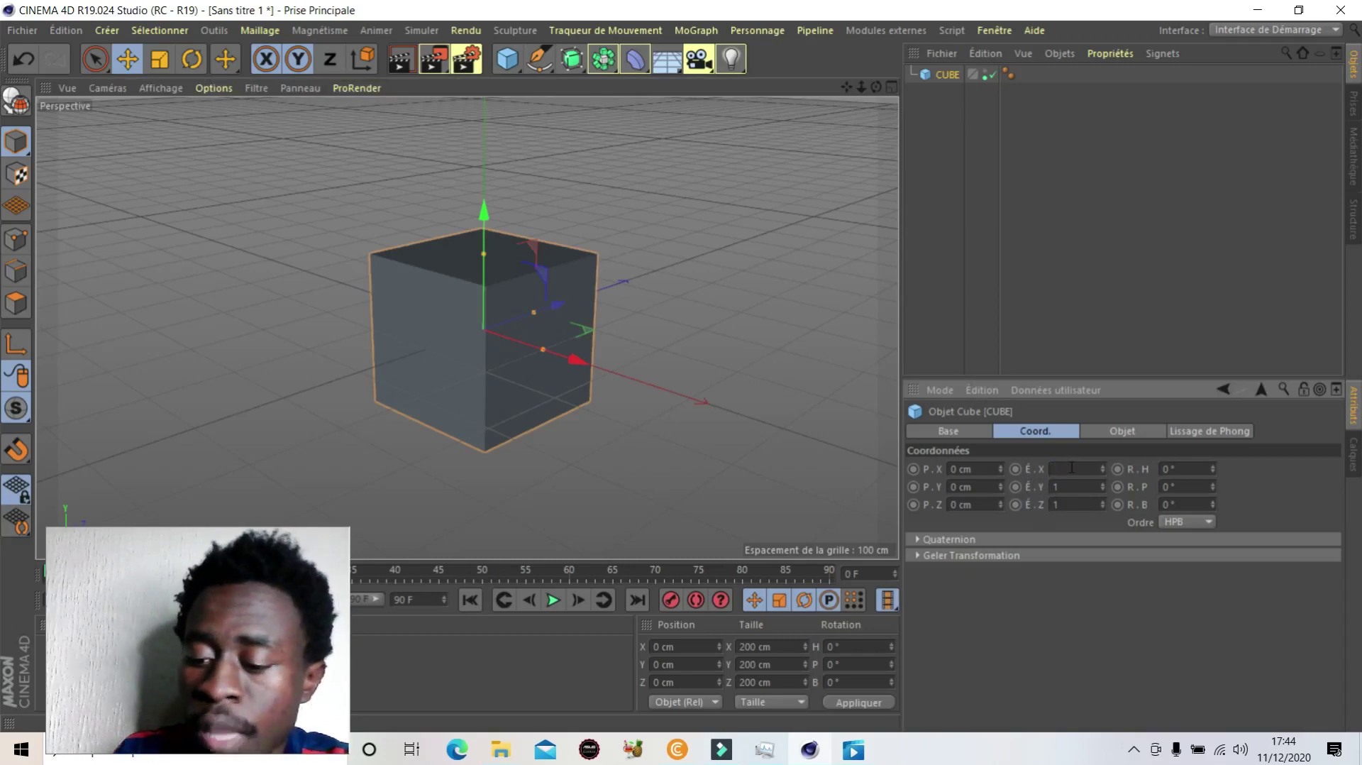
type("200")
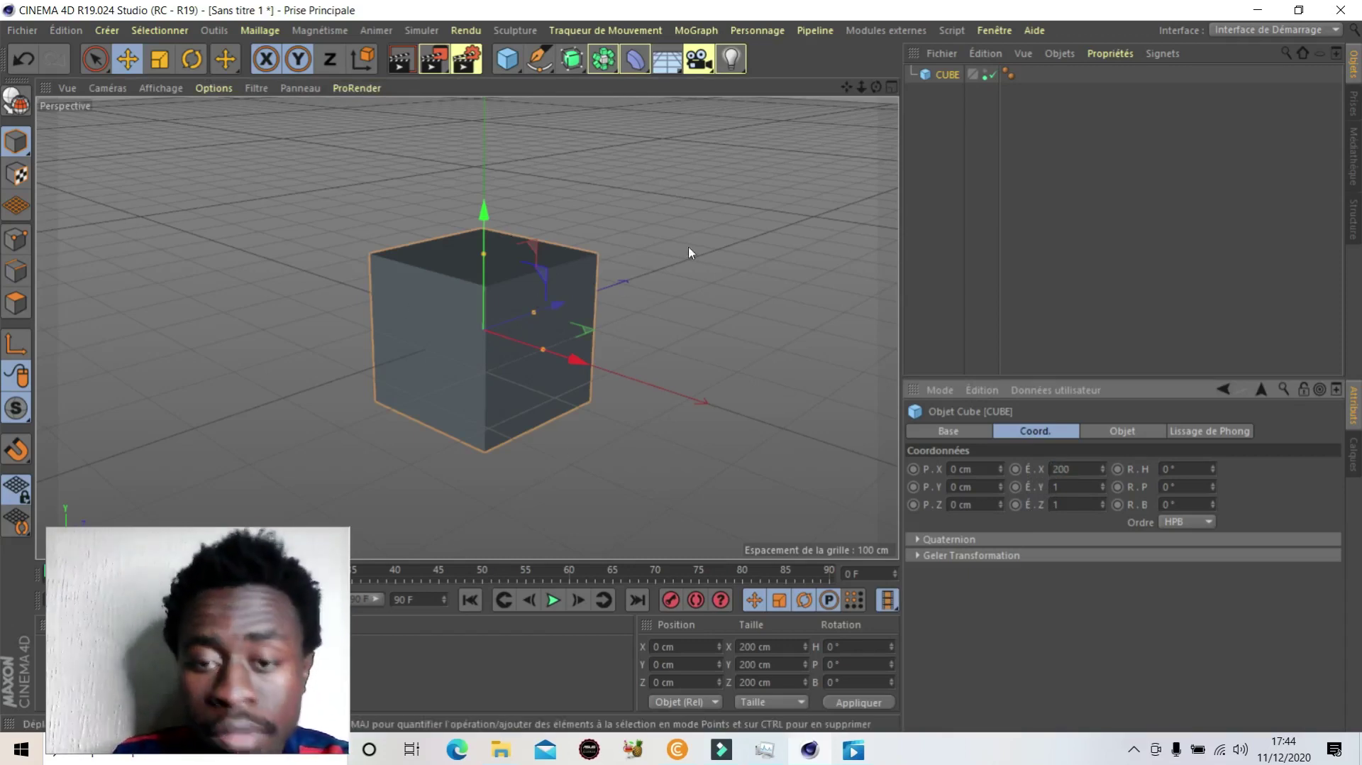
left_click(710, 371)
scroll(240, 263, "down", 2)
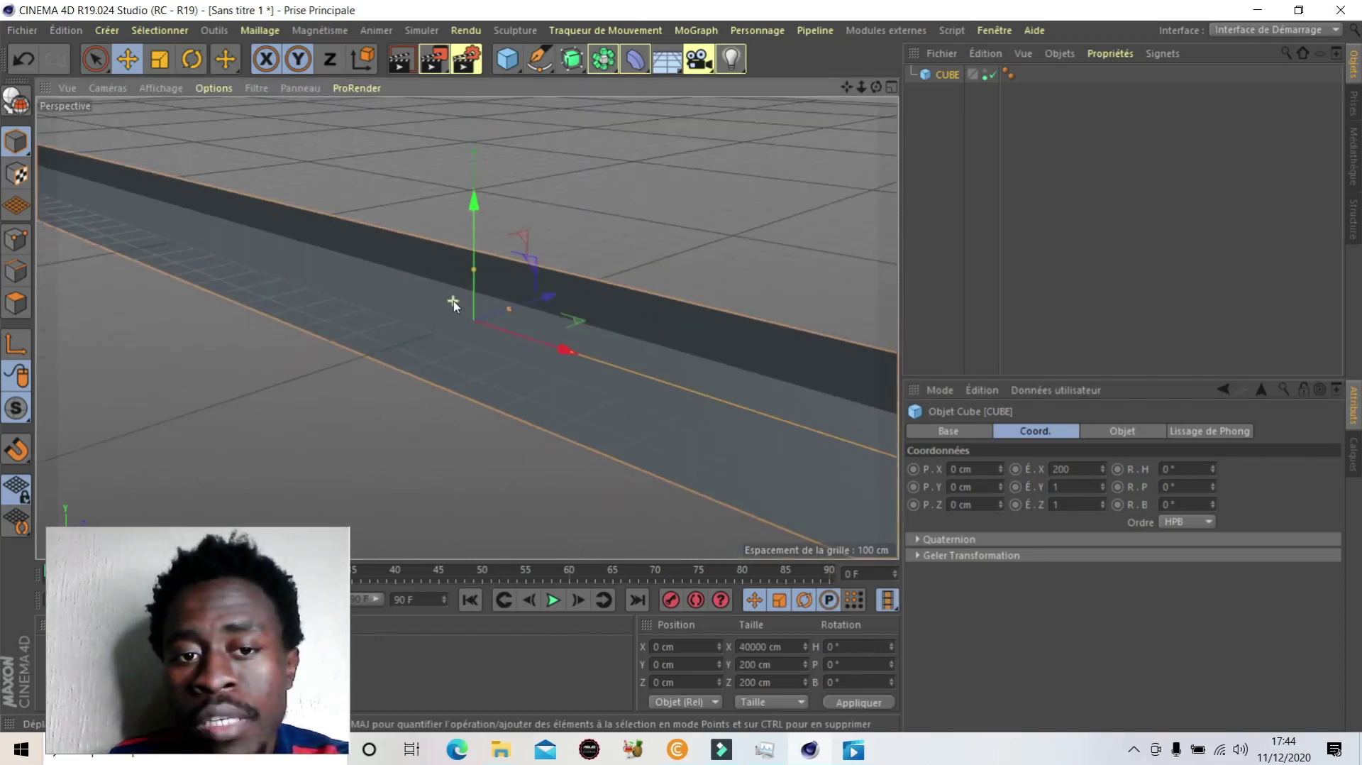
scroll(450, 308, "down", 2)
scroll(450, 308, "down", 2)
scroll(368, 283, "down", 2)
scroll(395, 307, "down", 2)
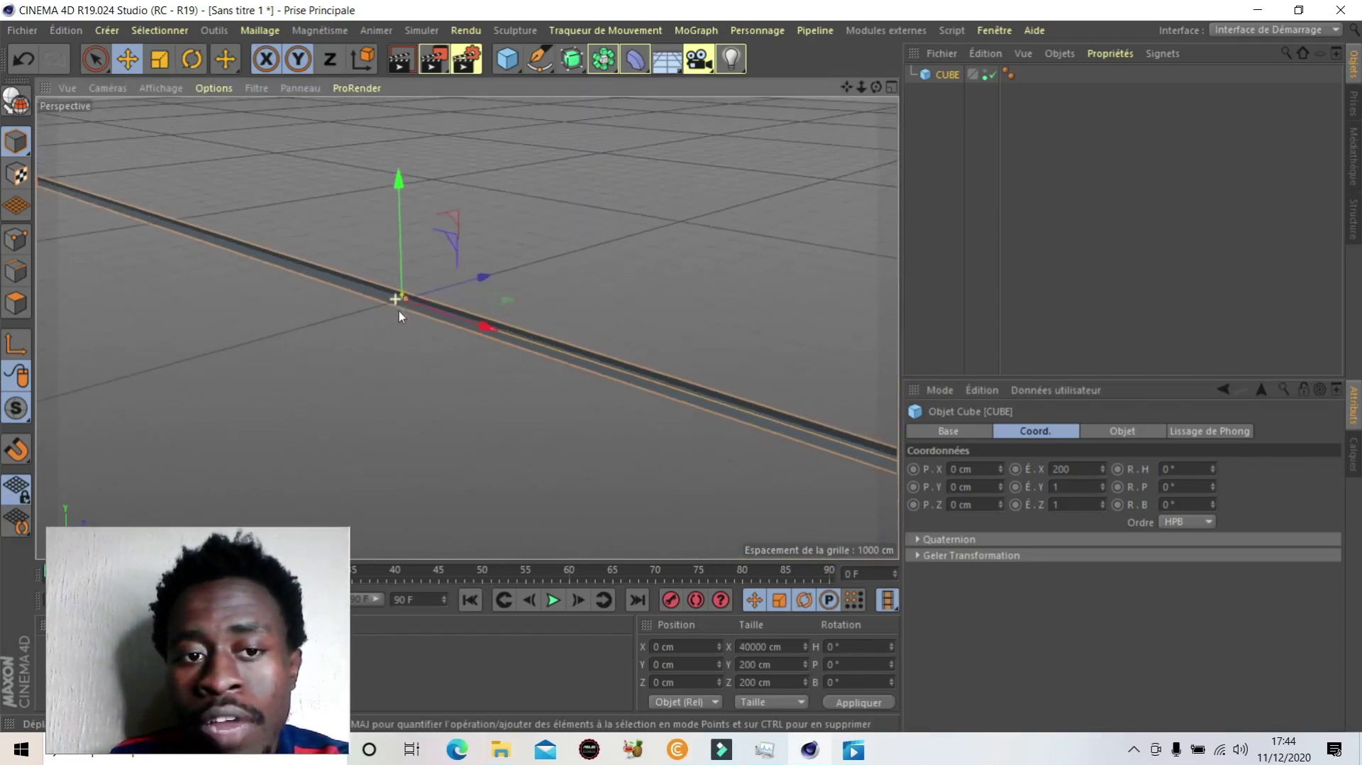
scroll(409, 301, "up", 3)
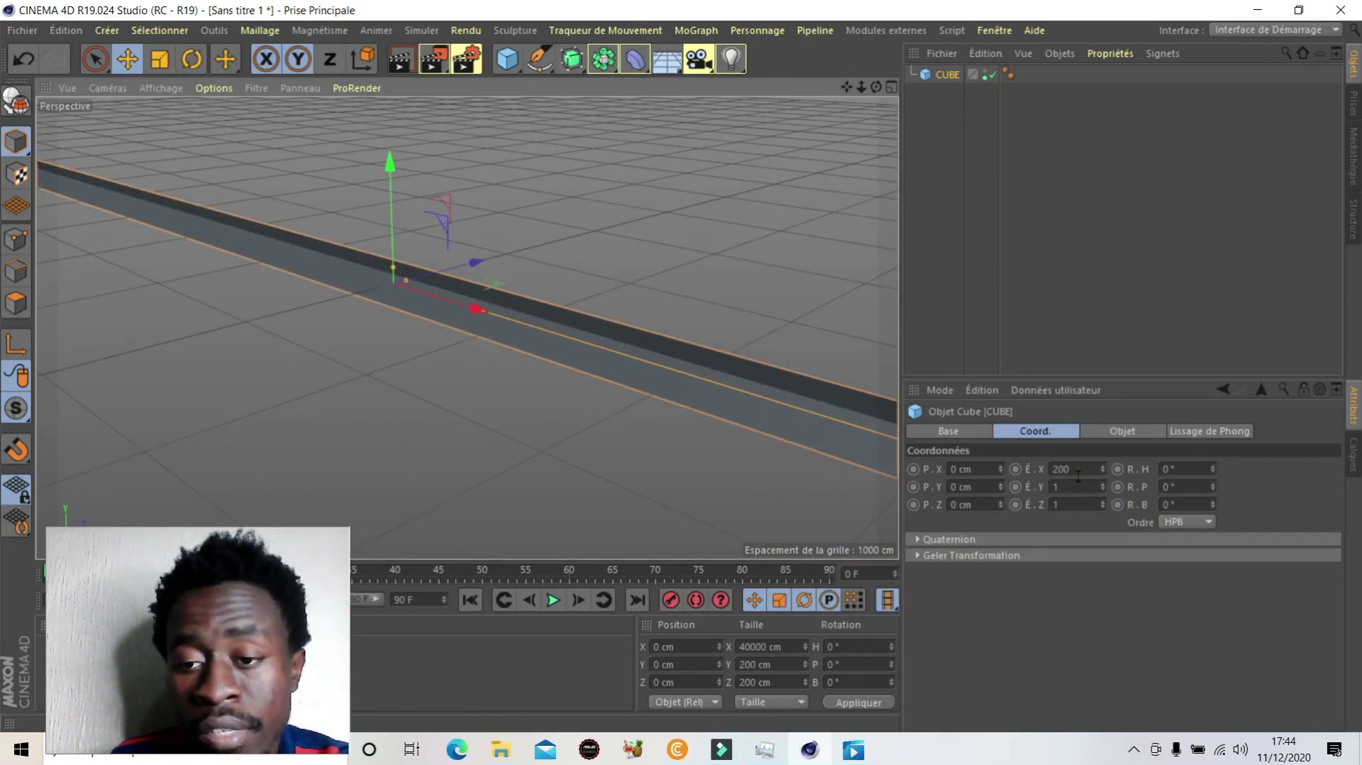
double_click(1078, 469)
key("BackSpace")
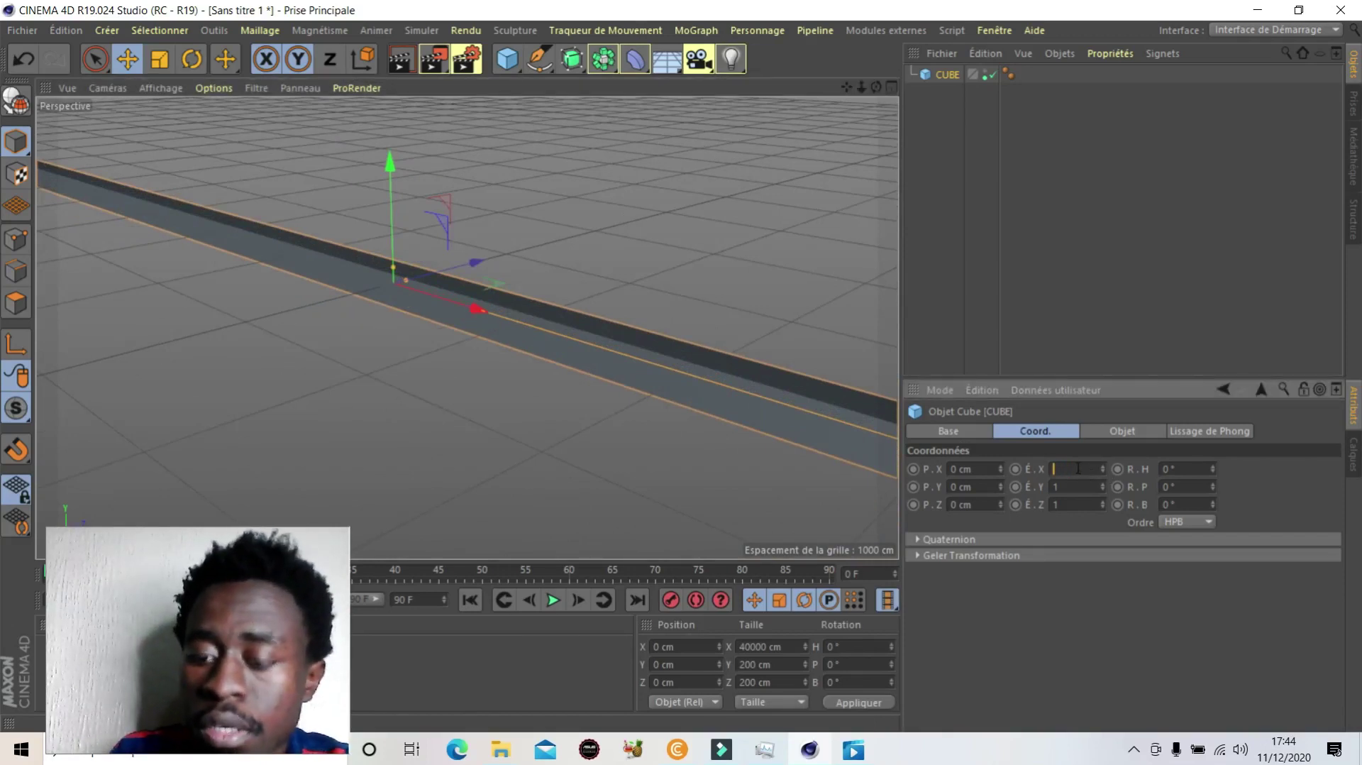
type("1")
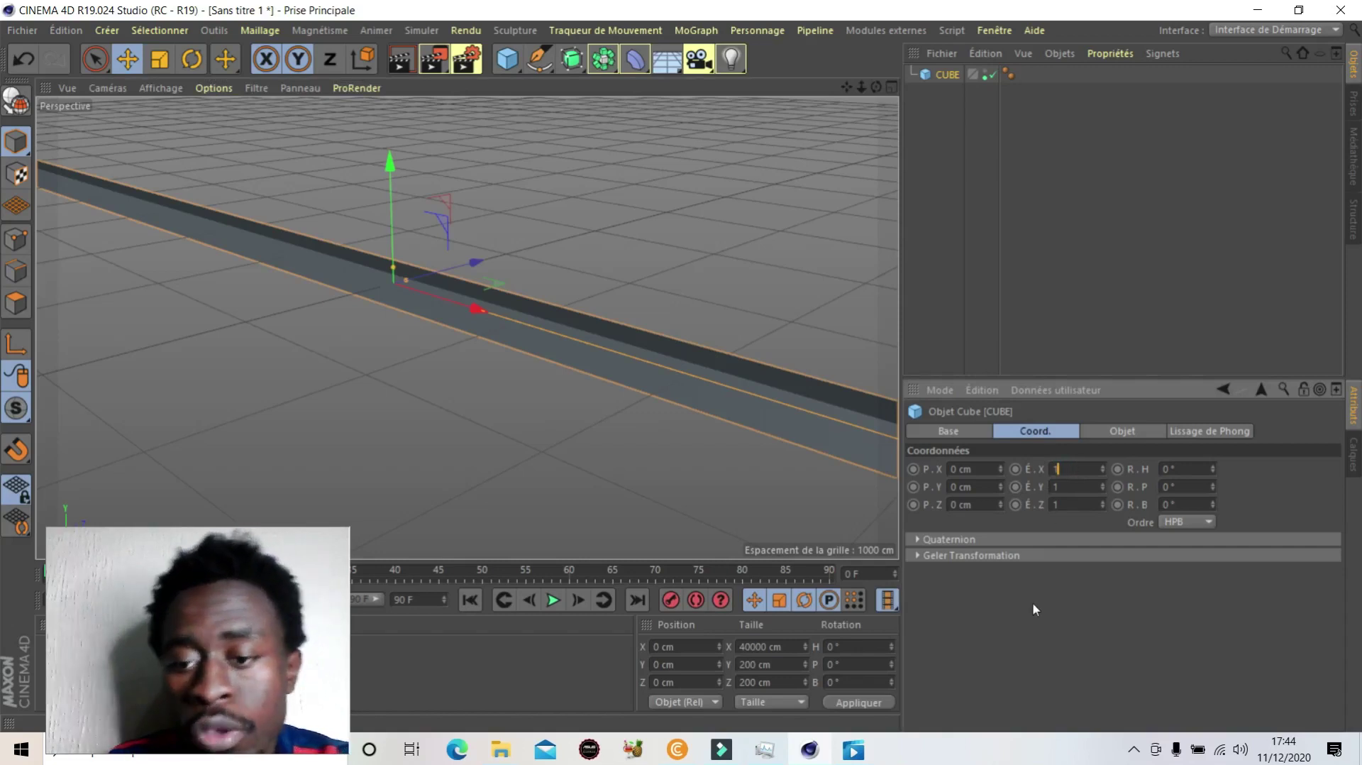
key("Return")
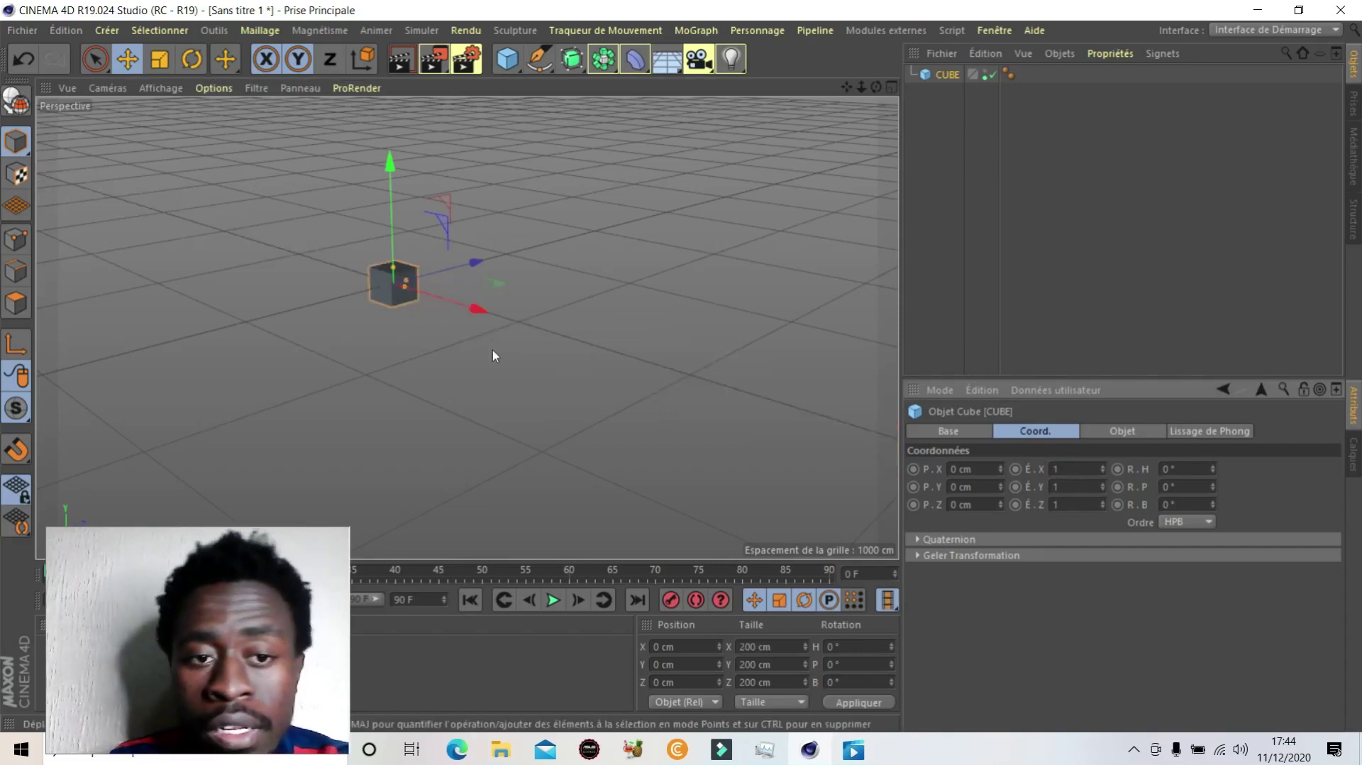
scroll(356, 263, "up", 3)
scroll(356, 263, "up", 4)
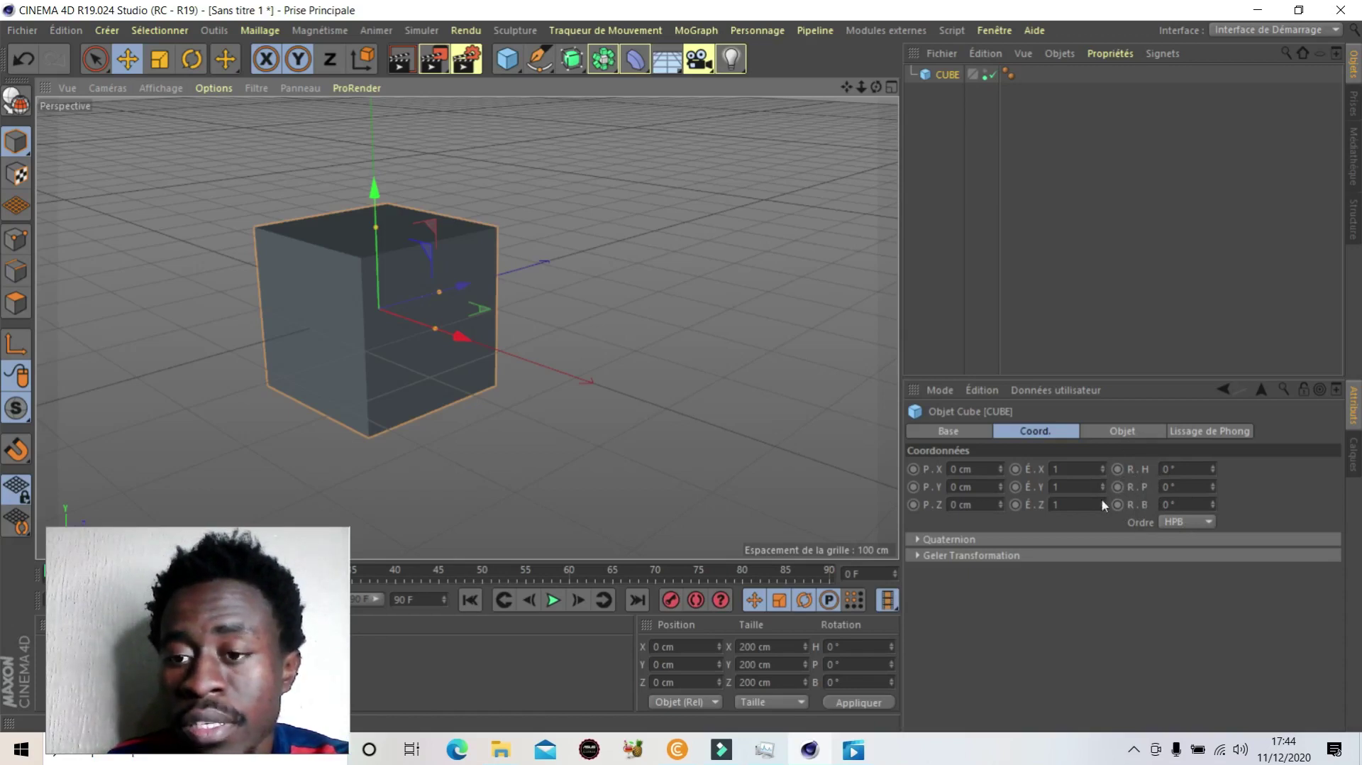
Step: Set CUBE's Taille X, Y and Z to 400 cm in the Objet tab
left_click(1112, 434)
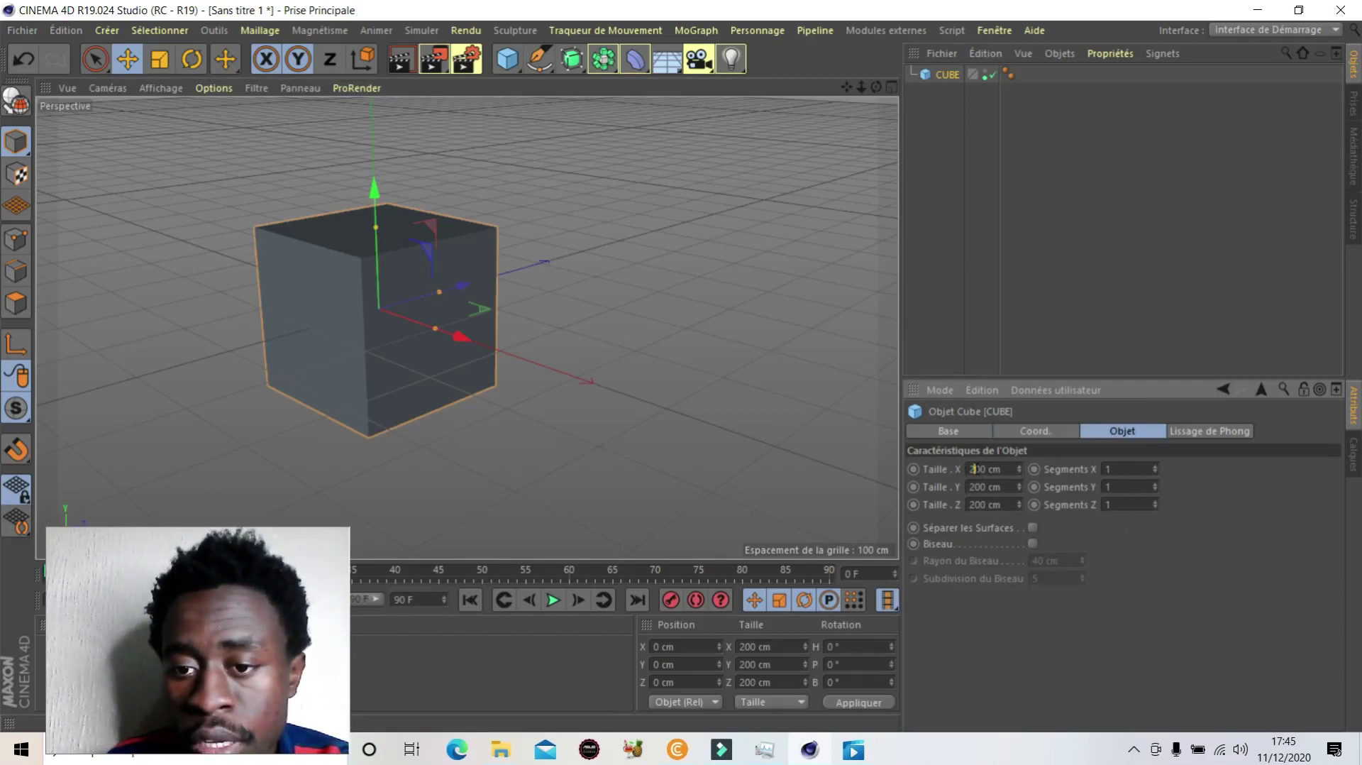
double_click(974, 469)
type("400")
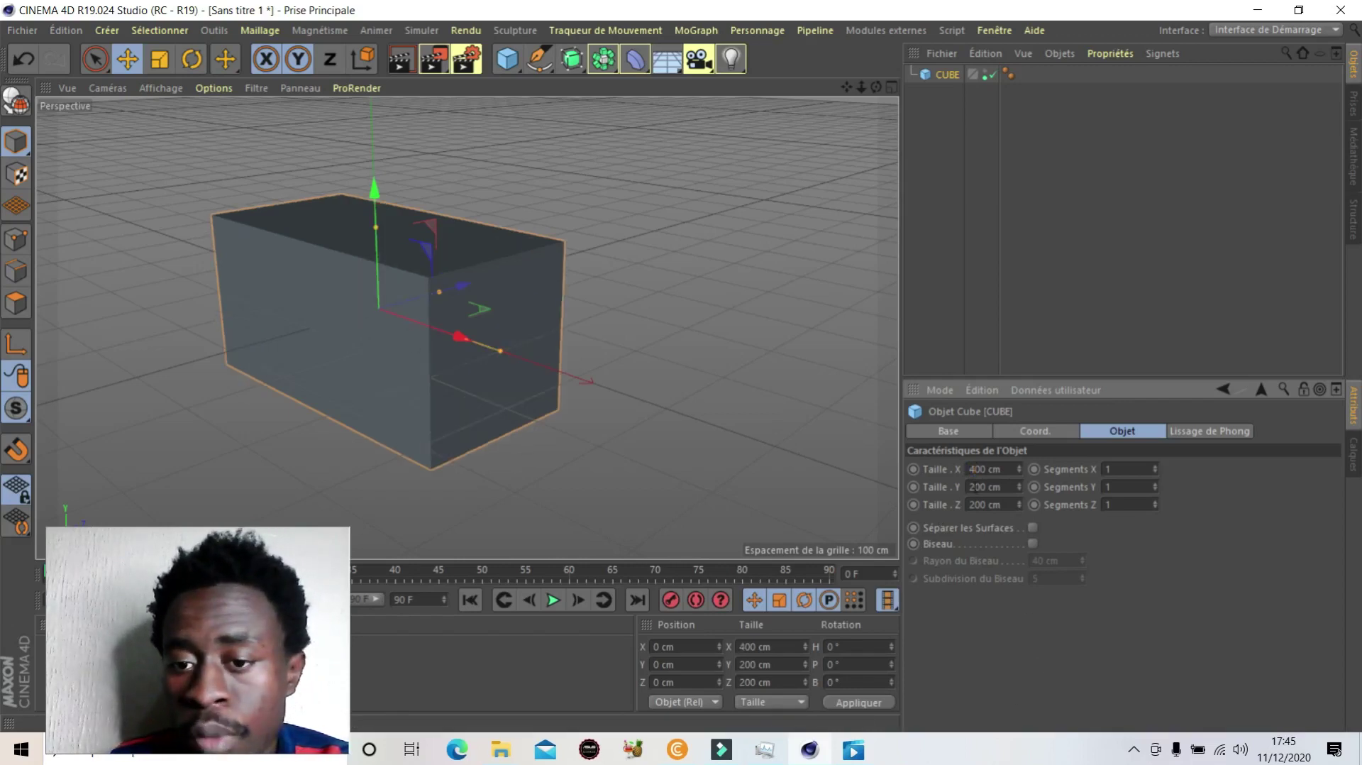
double_click(974, 487)
type("400")
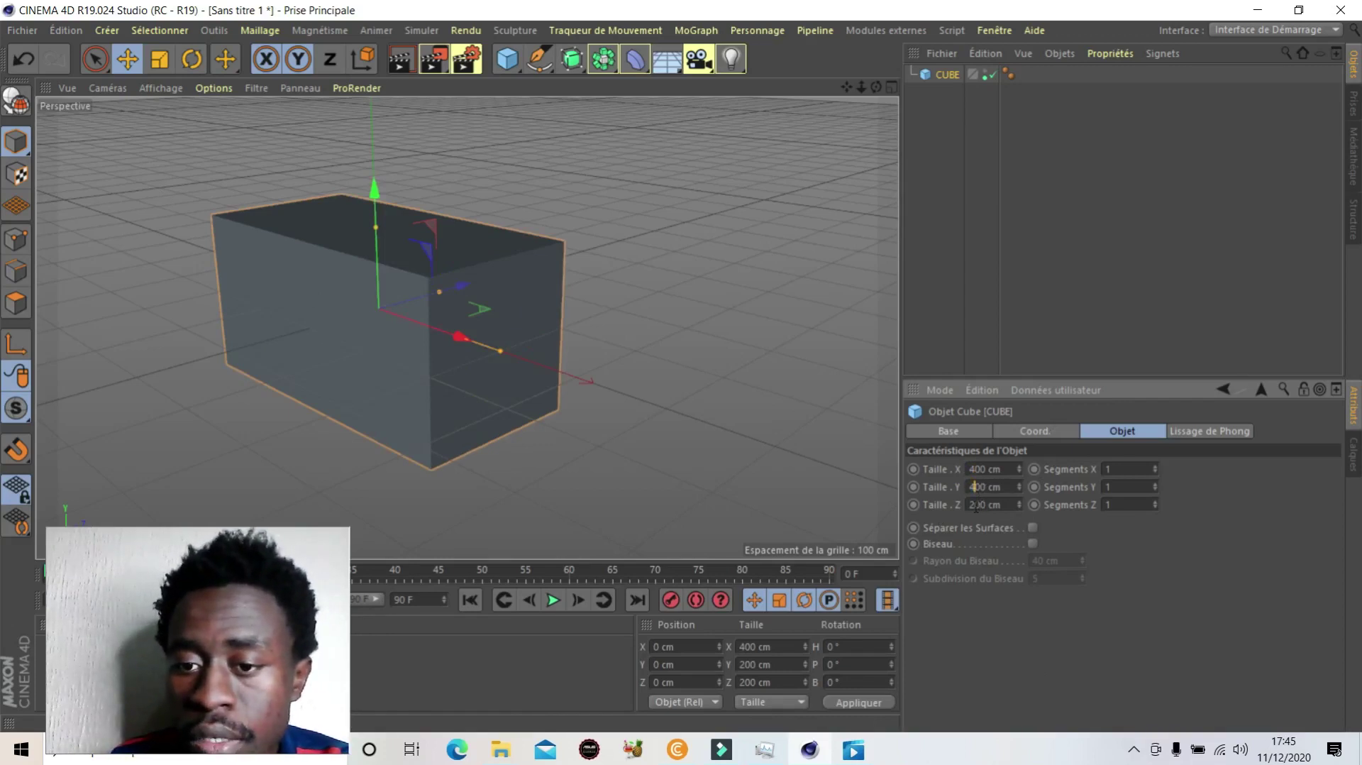
double_click(975, 505)
type("400")
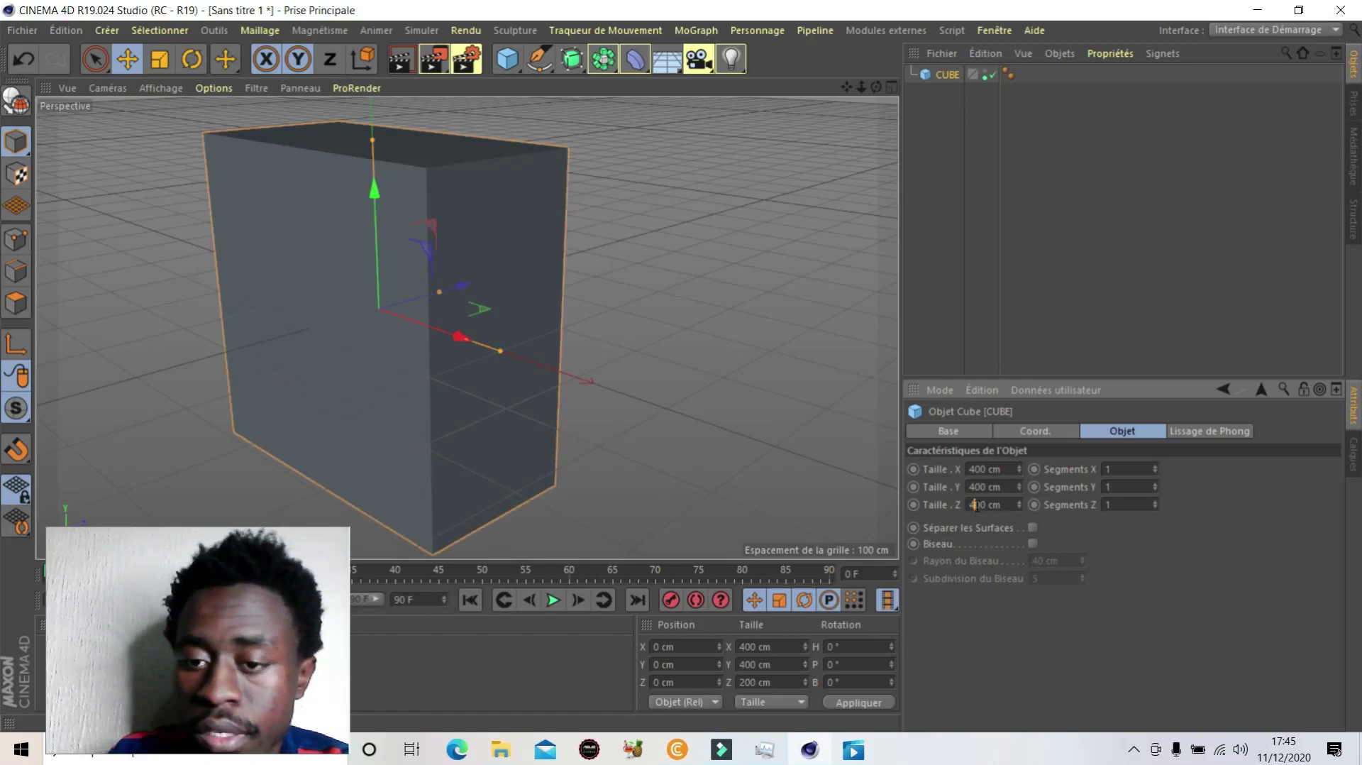
key("Return")
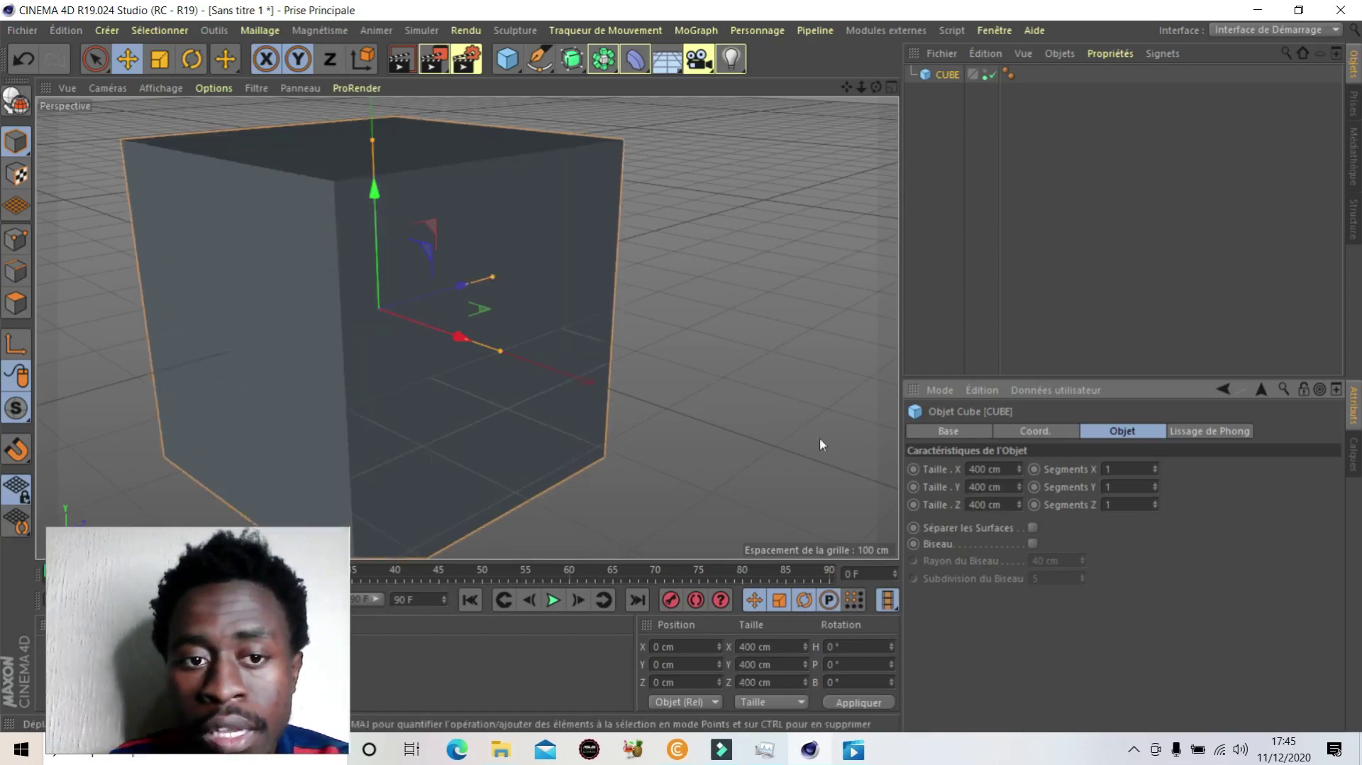
scroll(644, 368, "down", 2)
scroll(644, 368, "down", 2)
scroll(734, 245, "up", 1)
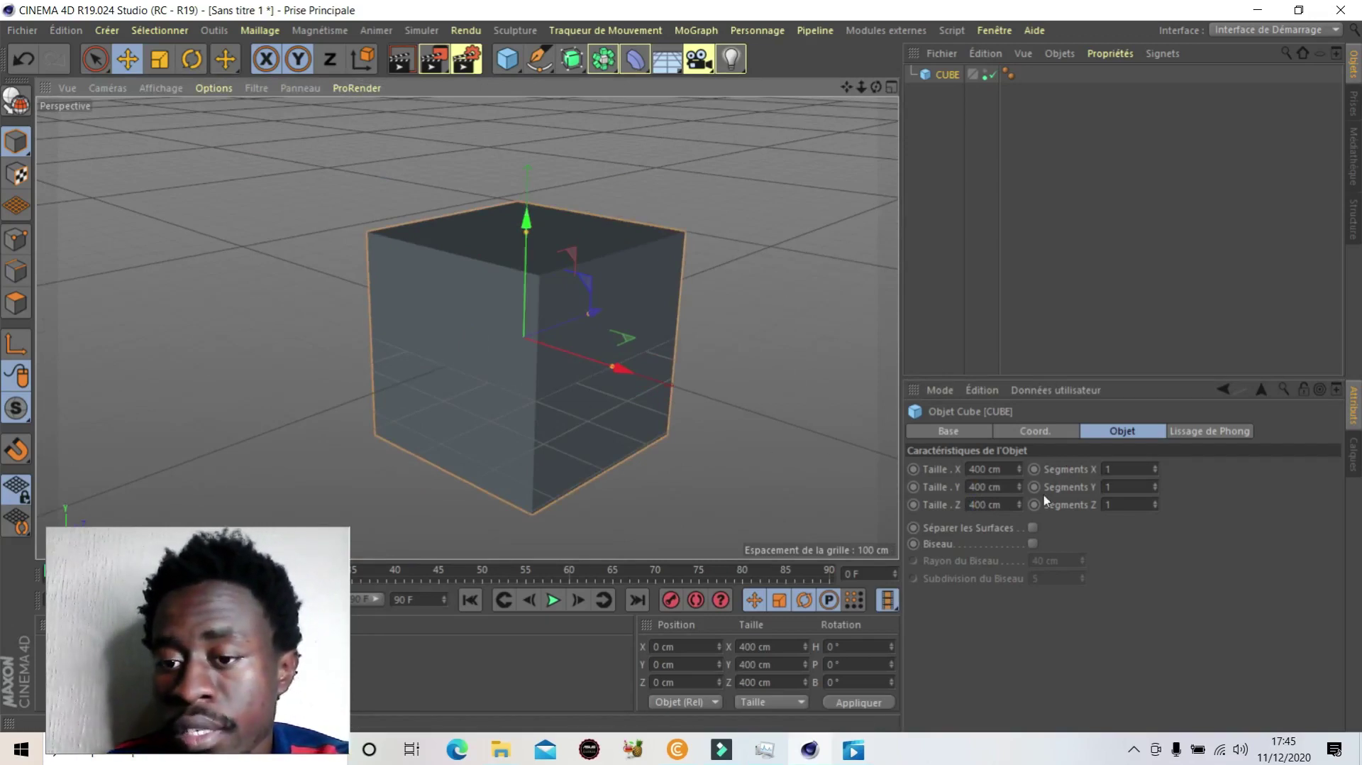
Step: Set Segments X to 2 in the Objet tab, then reselect the cube
double_click(1119, 469)
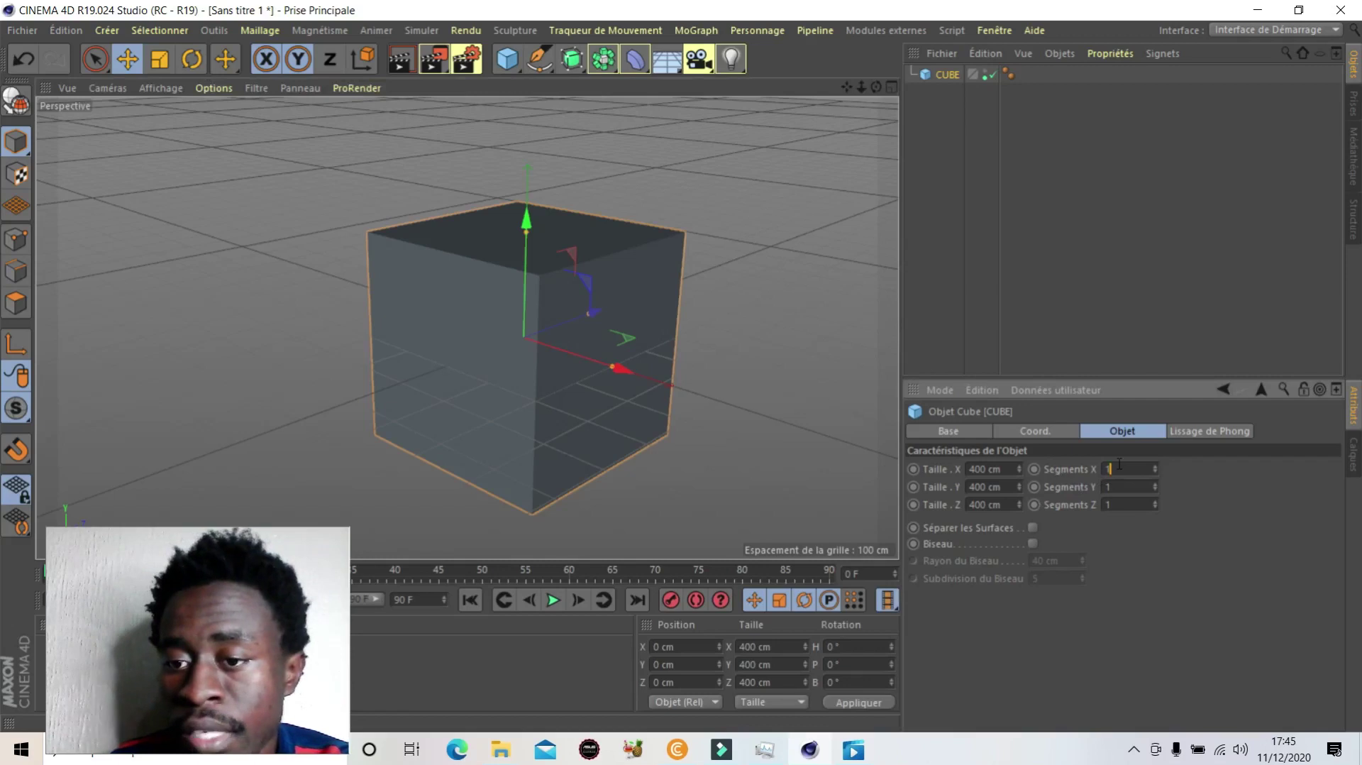
type("2")
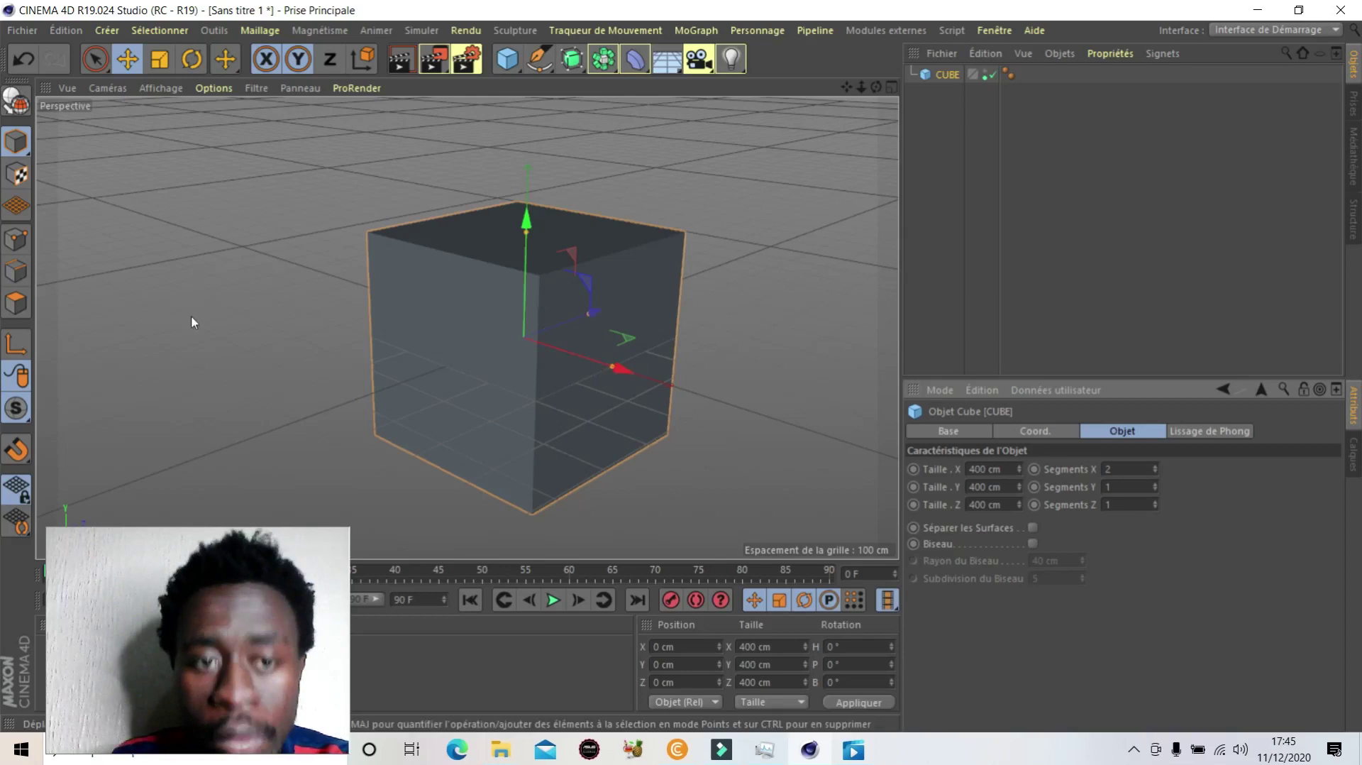
left_click(242, 237)
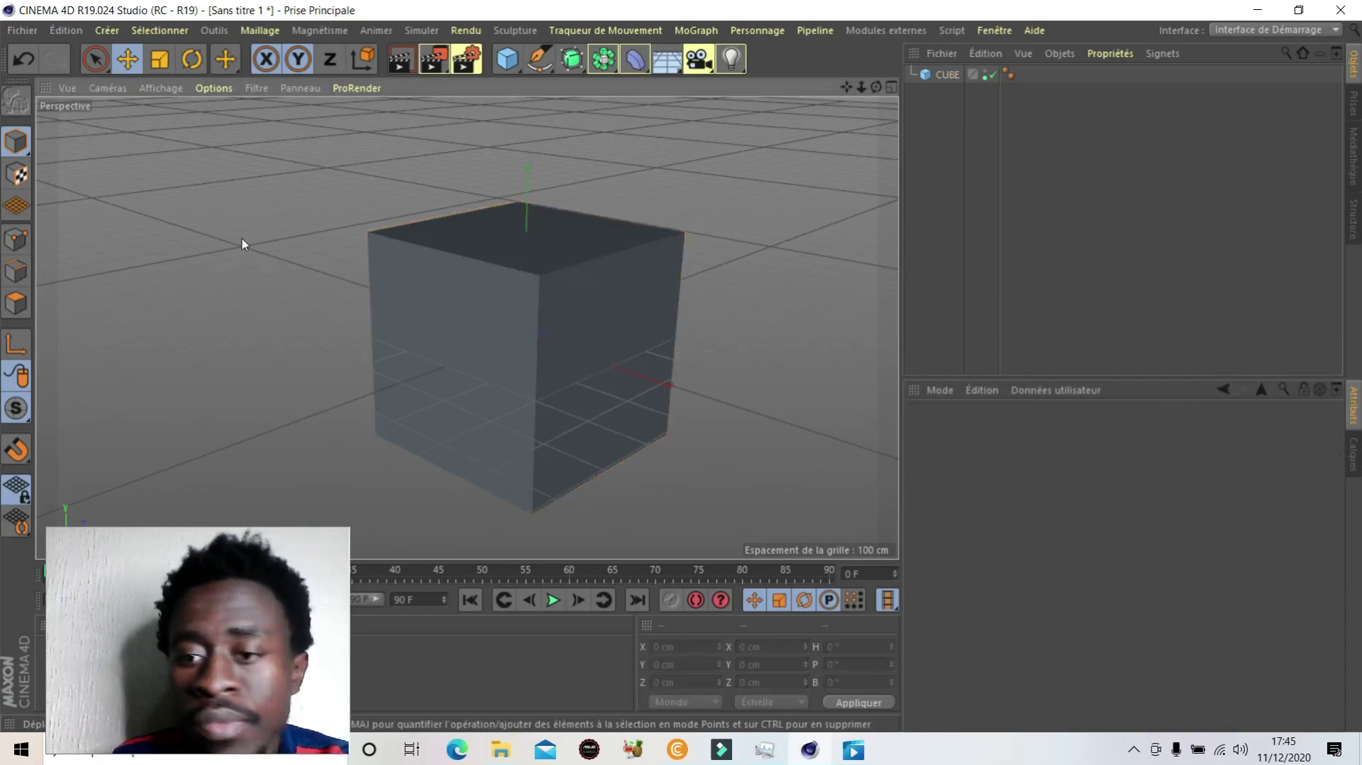
left_click(594, 362)
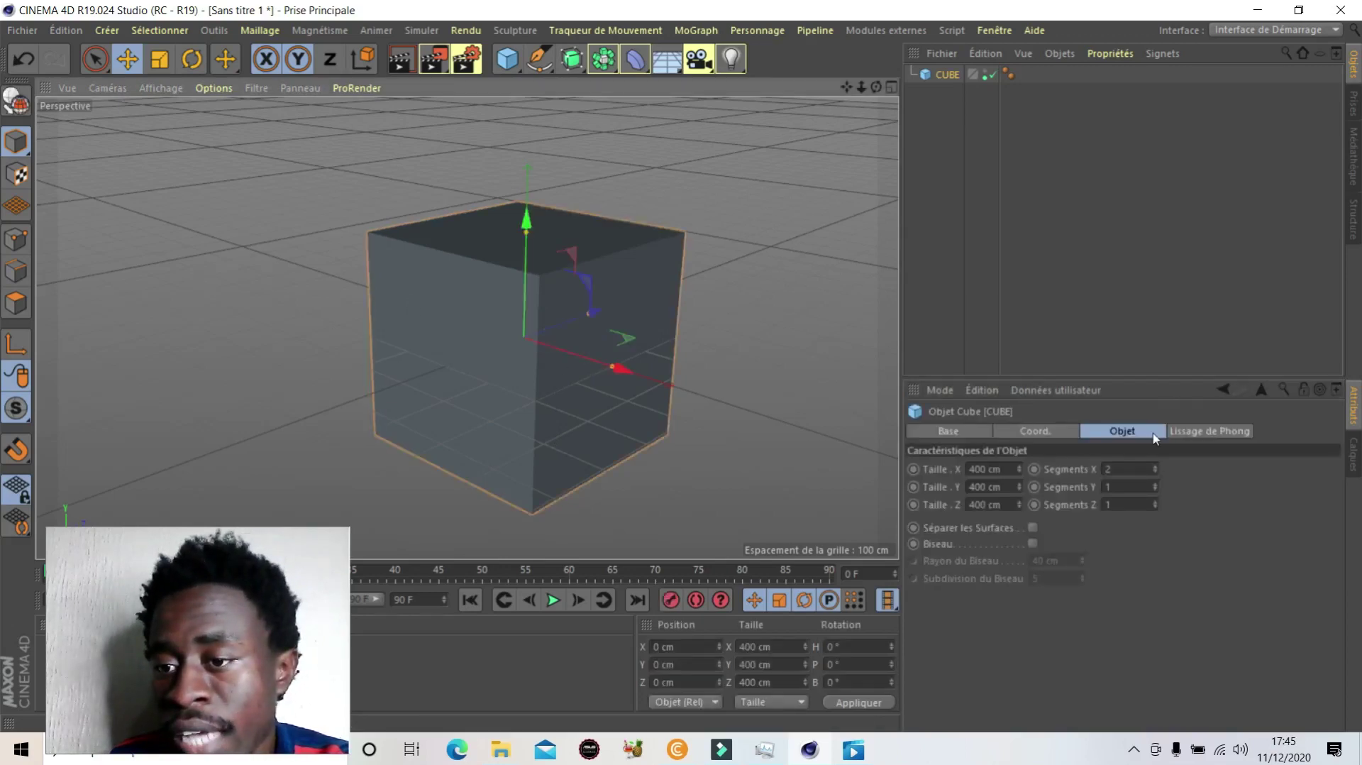
Step: Show CUBE's Lissage de Phong settings, with maximum angle enabled at 40°
left_click(1225, 435)
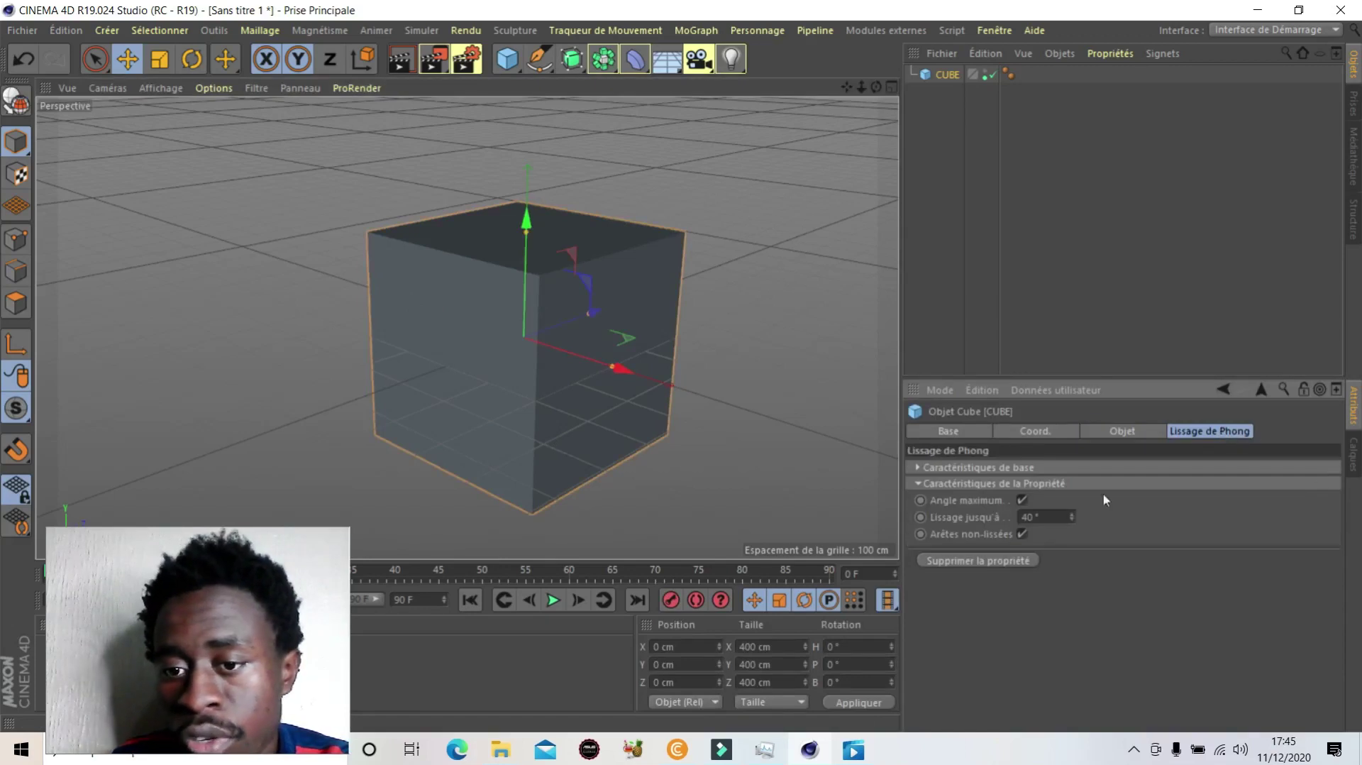